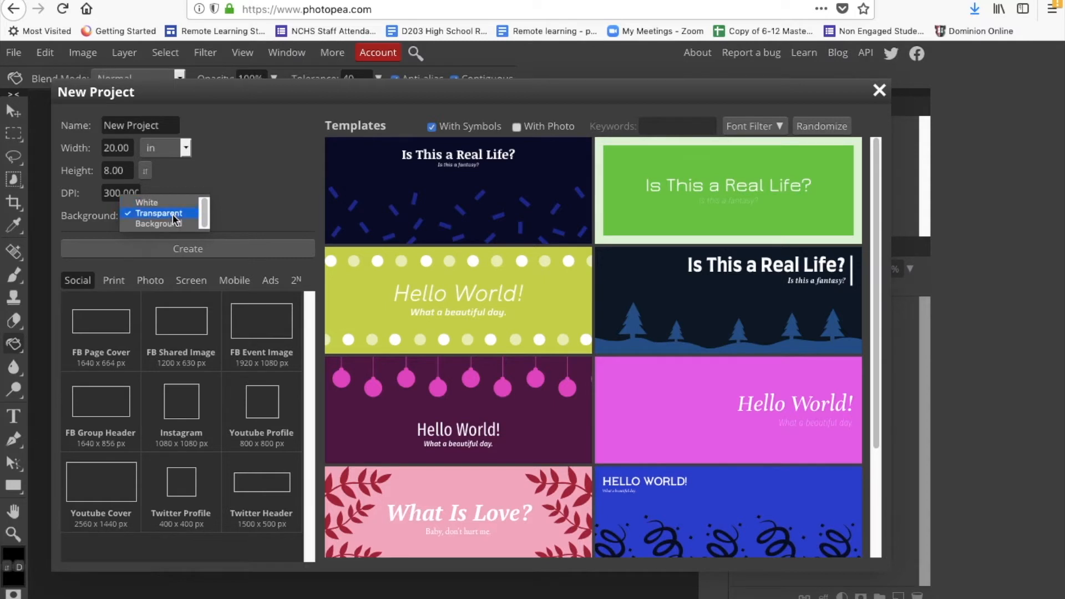
Step: Create a new project 15 in wide and 15 in high with a transparent background
{"action": "left_click", "coordinate": [174, 214]}
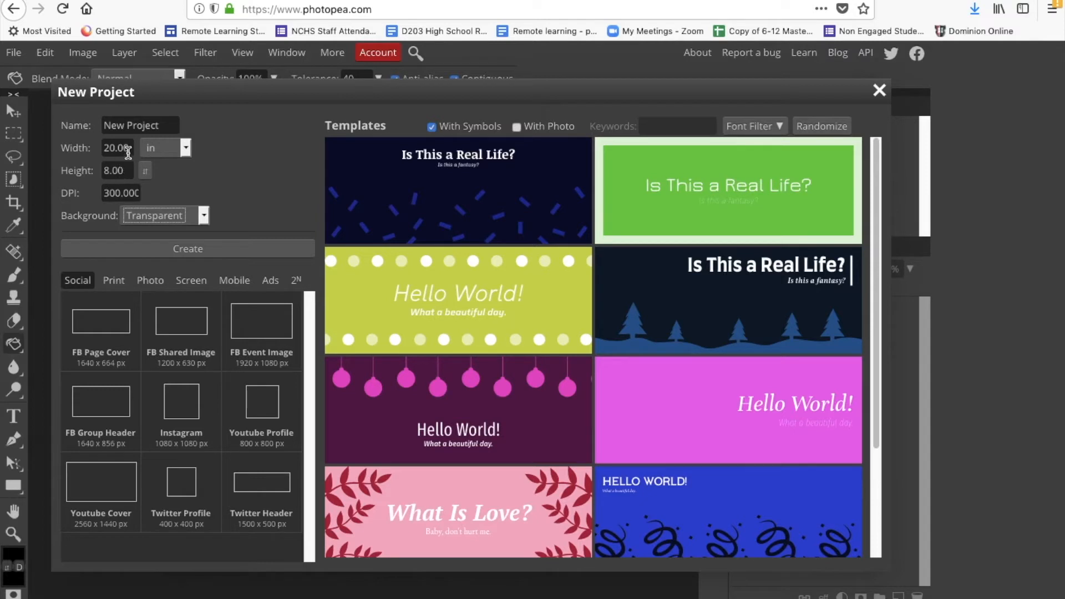
{"action": "left_click", "coordinate": [118, 169]}
{"action": "type", "text": "15"}
{"action": "left_click", "coordinate": [131, 148]}
{"action": "type", "text": "15"}
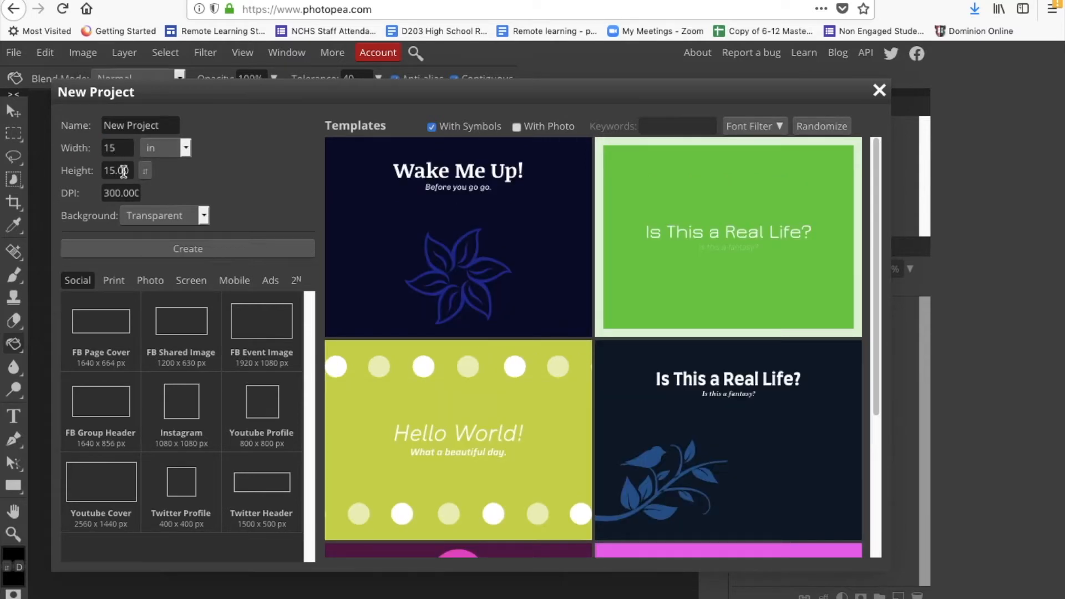
{"action": "left_click", "coordinate": [250, 254]}
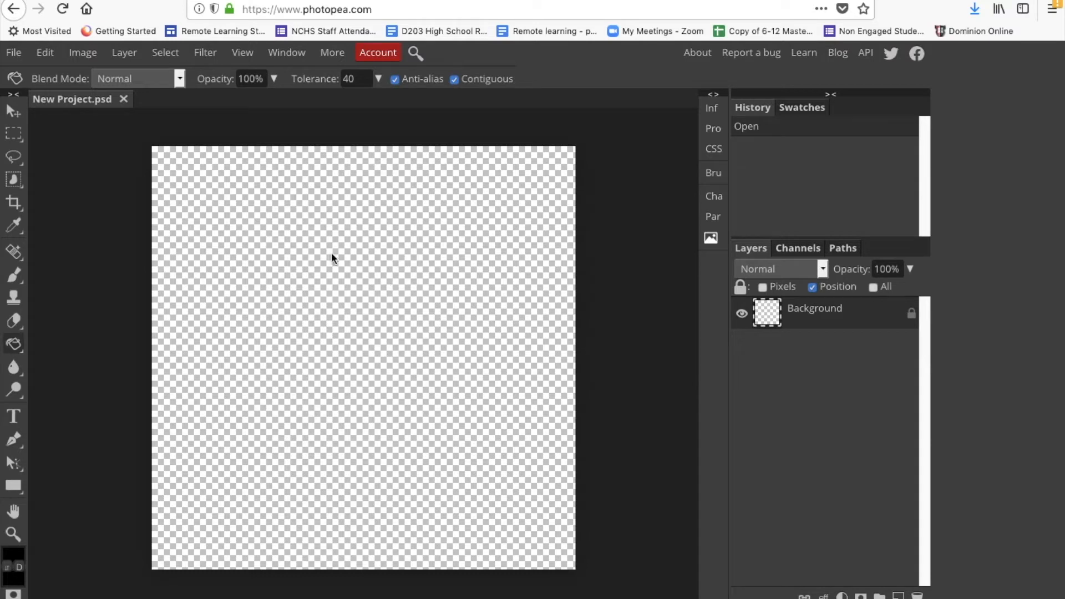
Step: Add a new layer above the background and fill it with black
{"action": "left_click", "coordinate": [125, 53]}
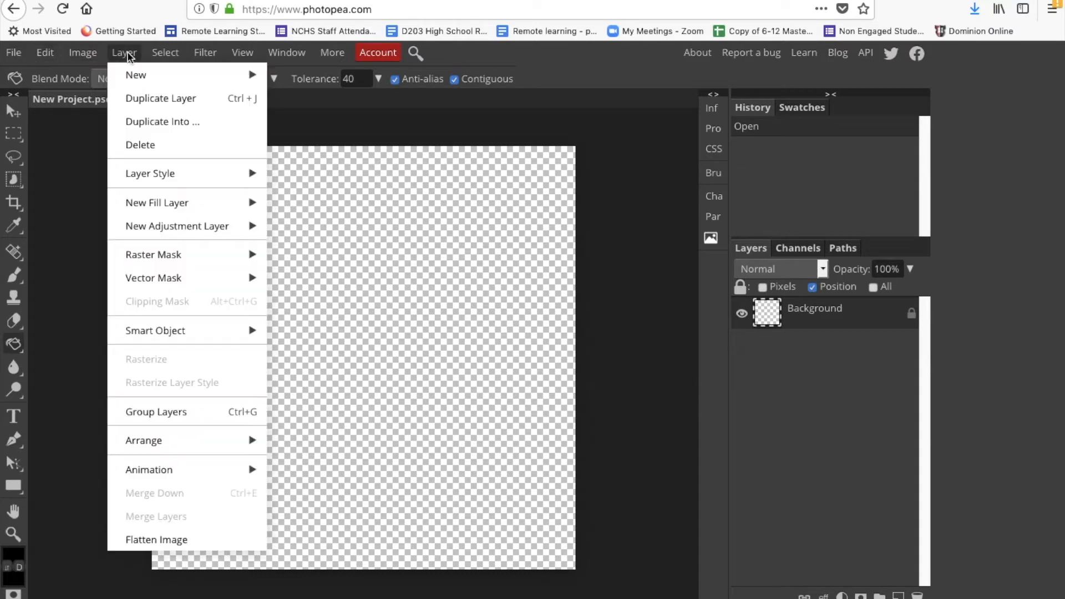
{"action": "mouse_move", "coordinate": [139, 75]}
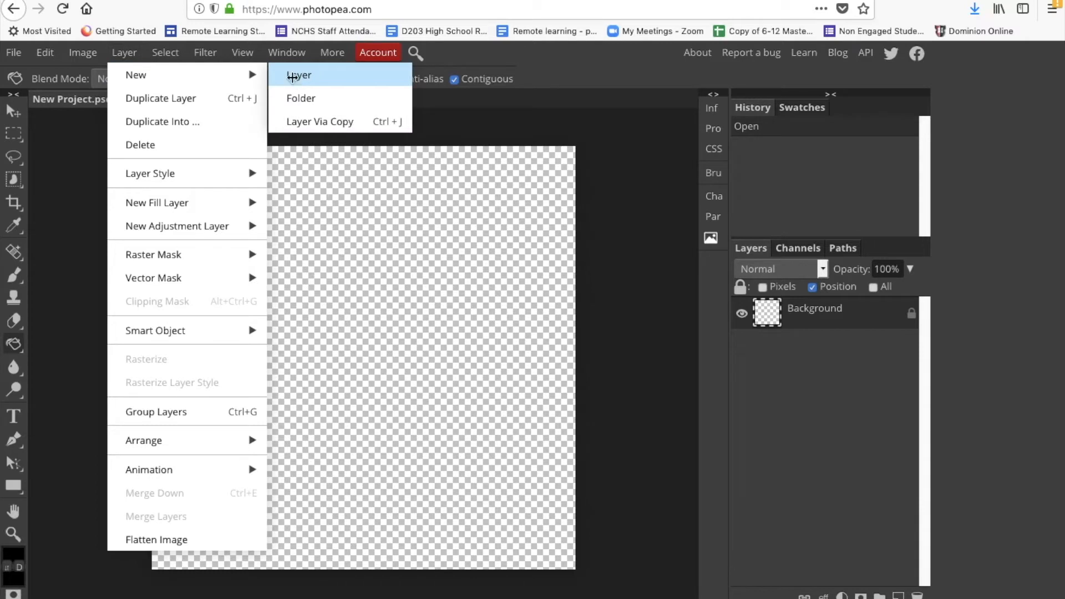
{"action": "left_click", "coordinate": [292, 77]}
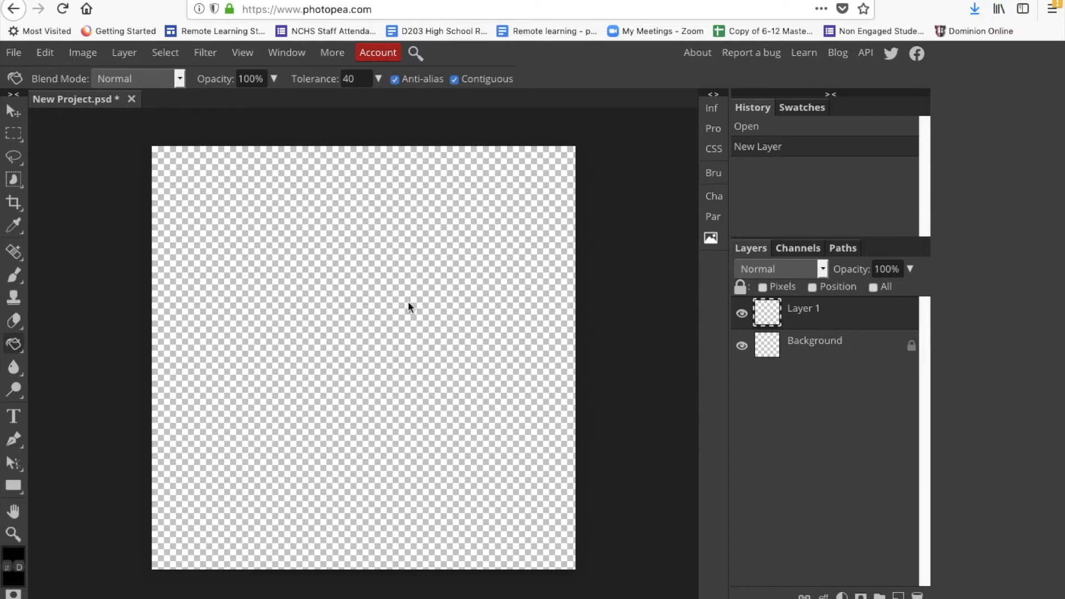
{"action": "left_click", "coordinate": [448, 351]}
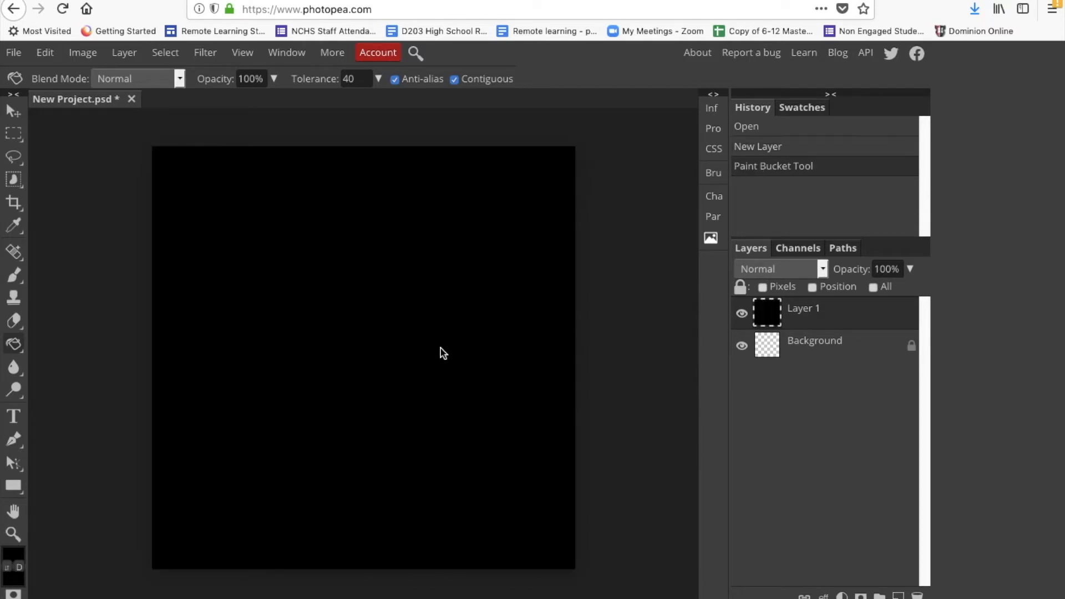
Step: Open Hot_Sauce_Bottom.JPG from the Photopea_SAMPLES folder
{"action": "left_click", "coordinate": [11, 52]}
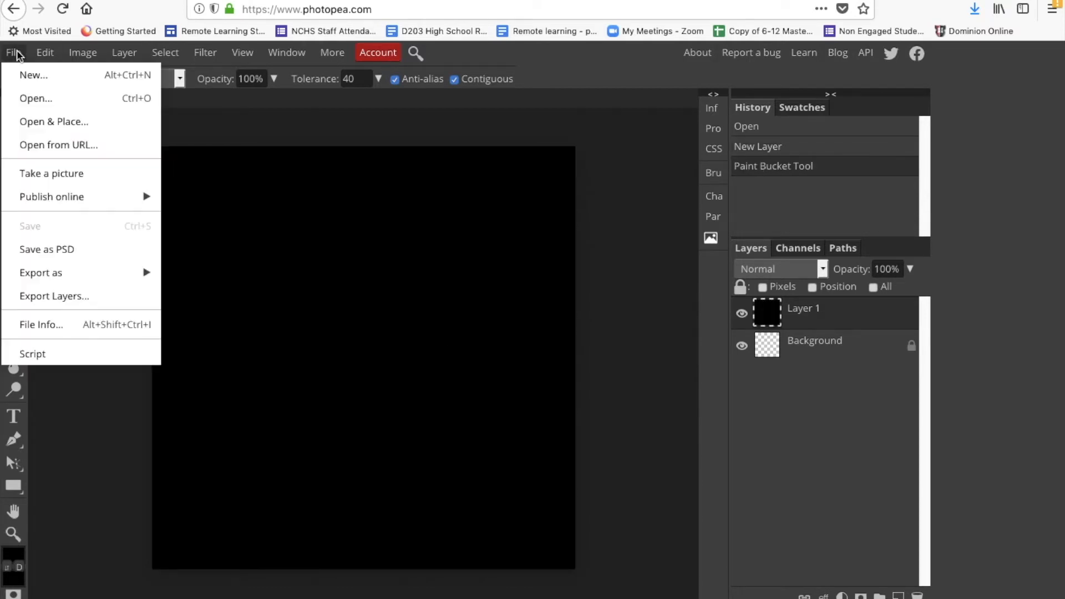
{"action": "left_click", "coordinate": [11, 95]}
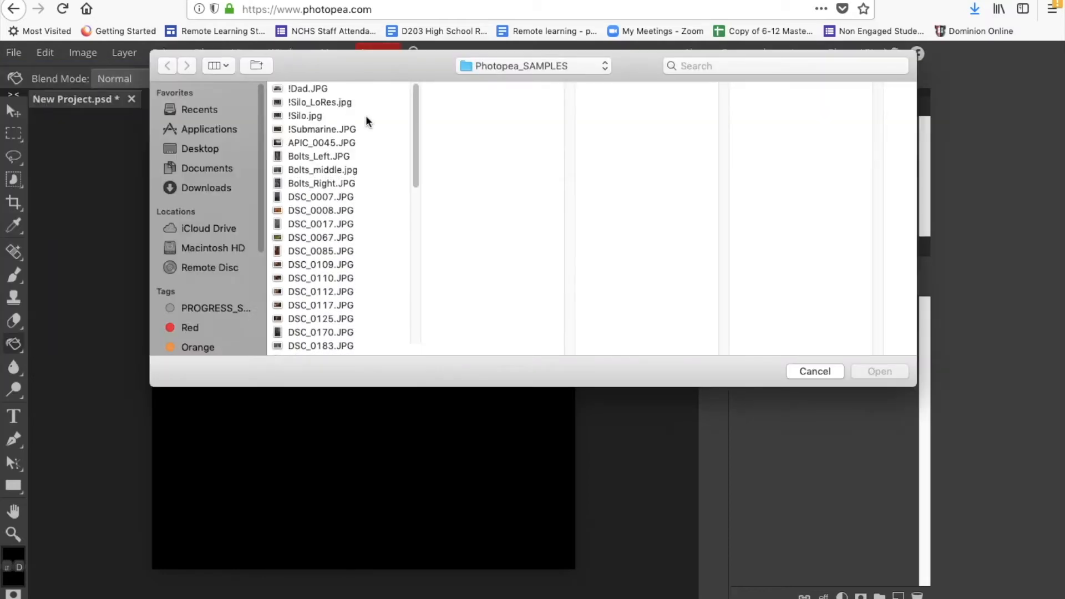
{"action": "left_click_drag", "start_coordinate": [415, 122], "coordinate": [417, 252]}
{"action": "left_click", "coordinate": [355, 185]}
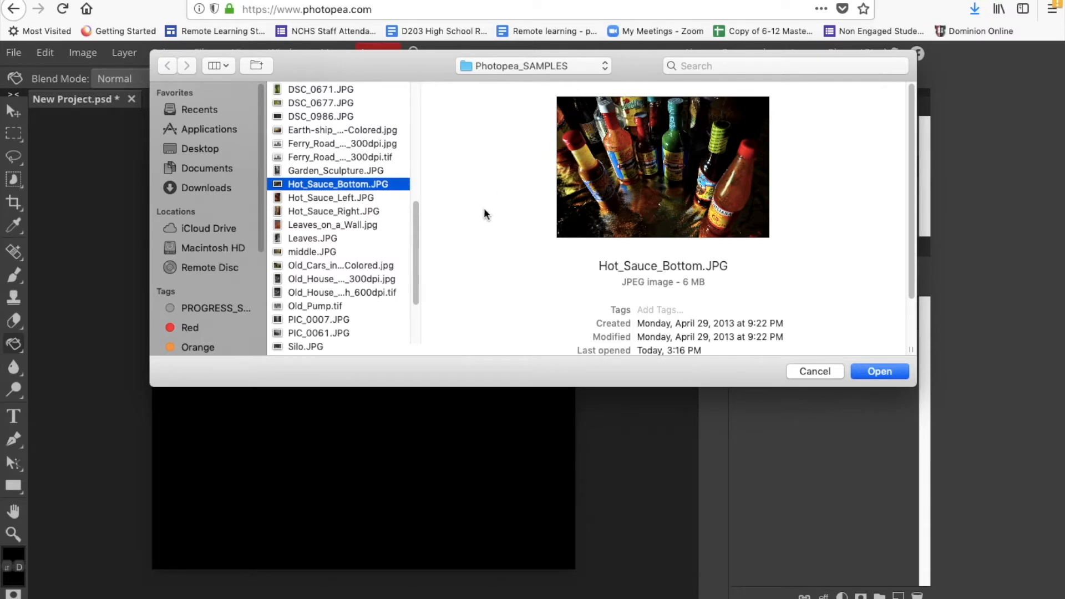
{"action": "left_click", "coordinate": [868, 369]}
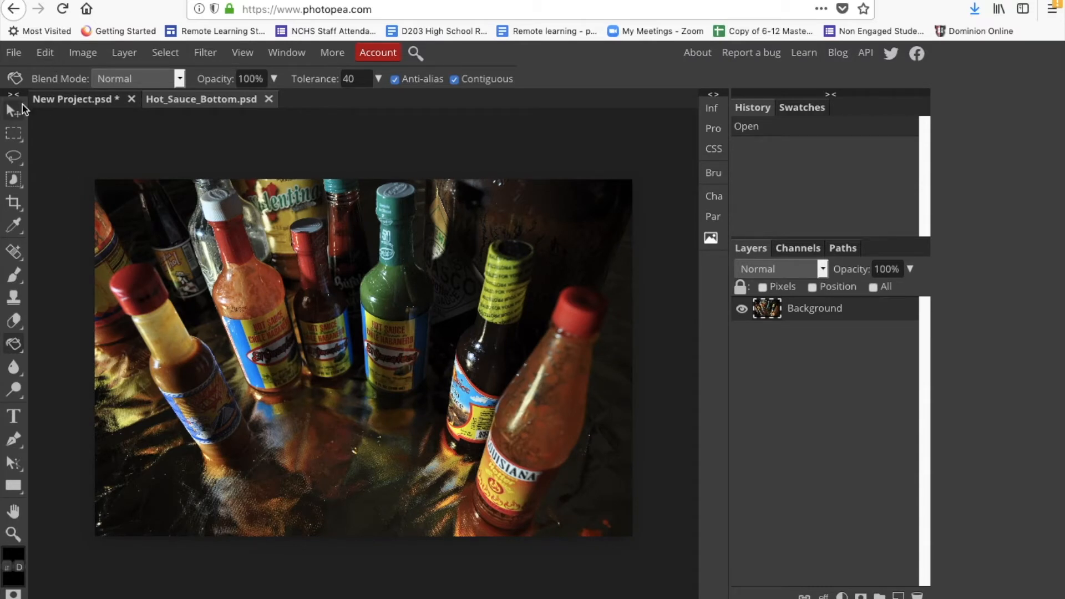
Step: Select the entire hot sauce bottles photo with Rectangle Select and copy it into New Project.psd
{"action": "left_click", "coordinate": [14, 134]}
{"action": "left_click_drag", "start_coordinate": [95, 179], "coordinate": [636, 550]}
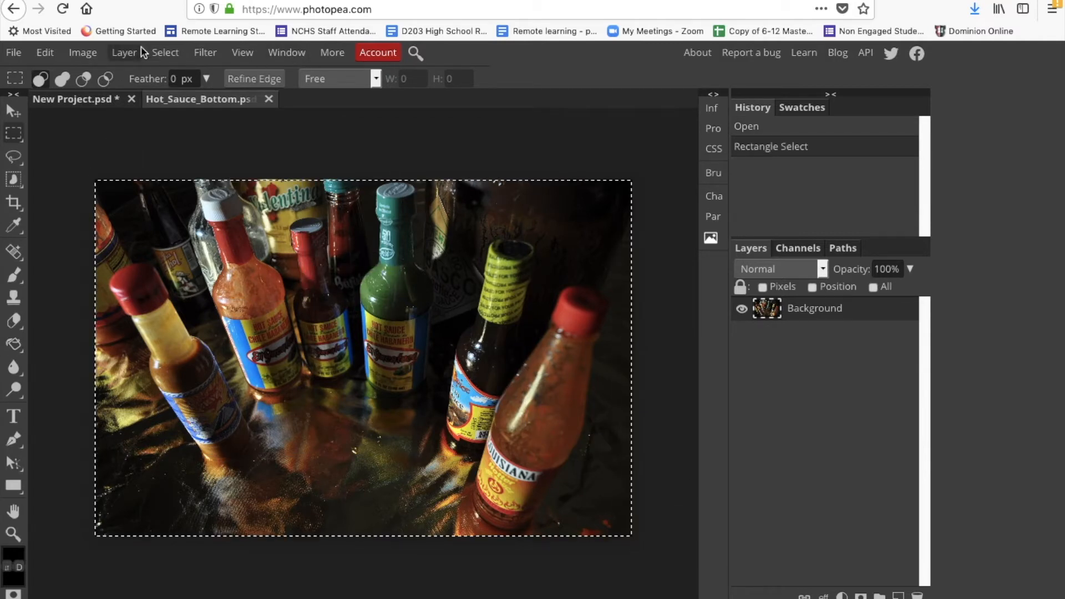
{"action": "left_click", "coordinate": [45, 52]}
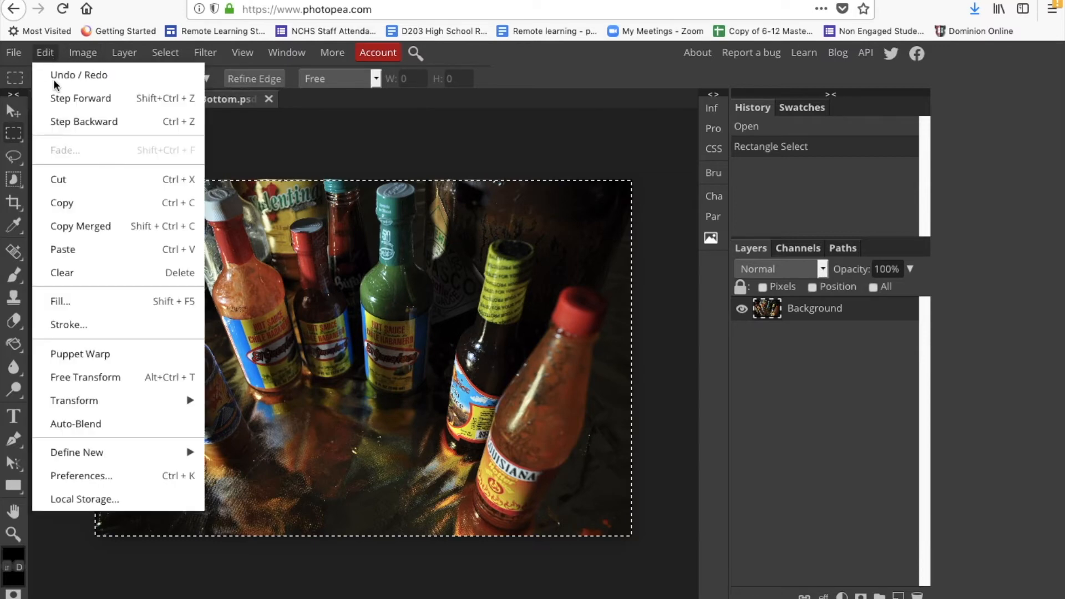
{"action": "left_click", "coordinate": [61, 197]}
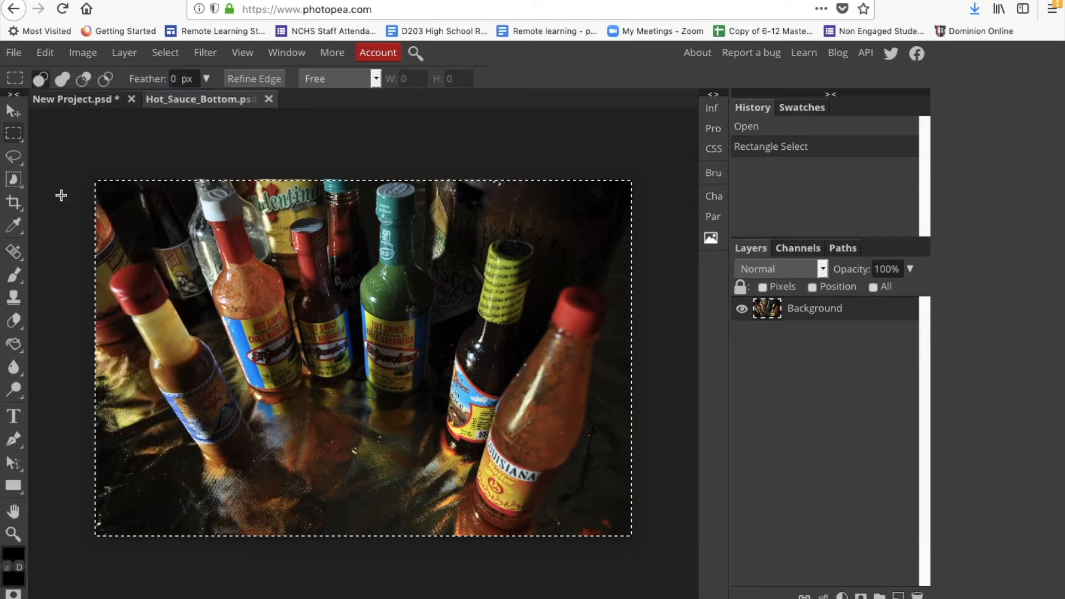
{"action": "left_click", "coordinate": [57, 96]}
{"action": "left_click", "coordinate": [45, 52]}
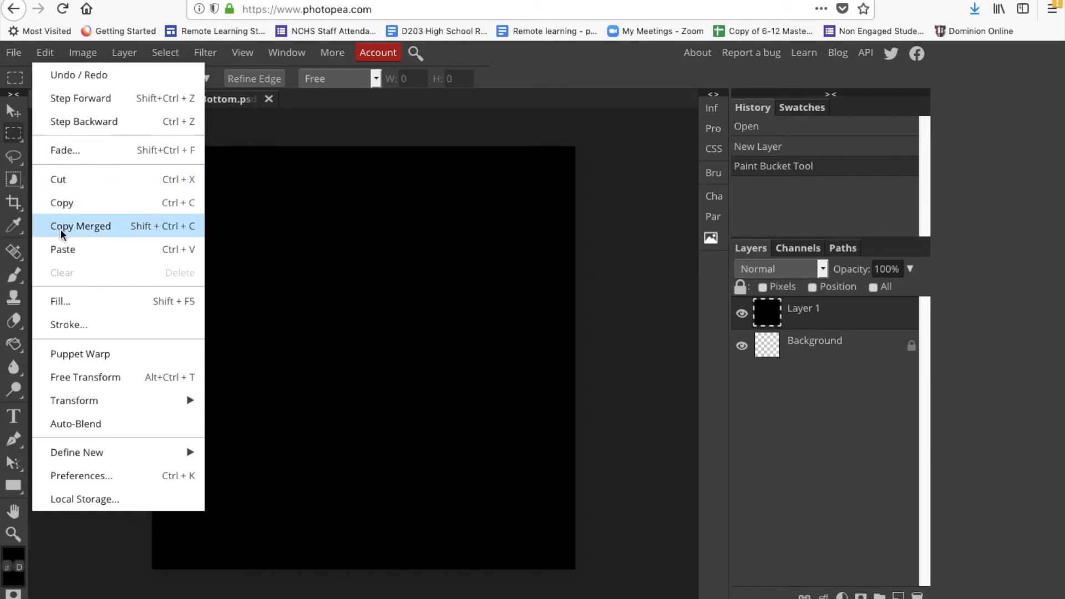
{"action": "left_click", "coordinate": [61, 249]}
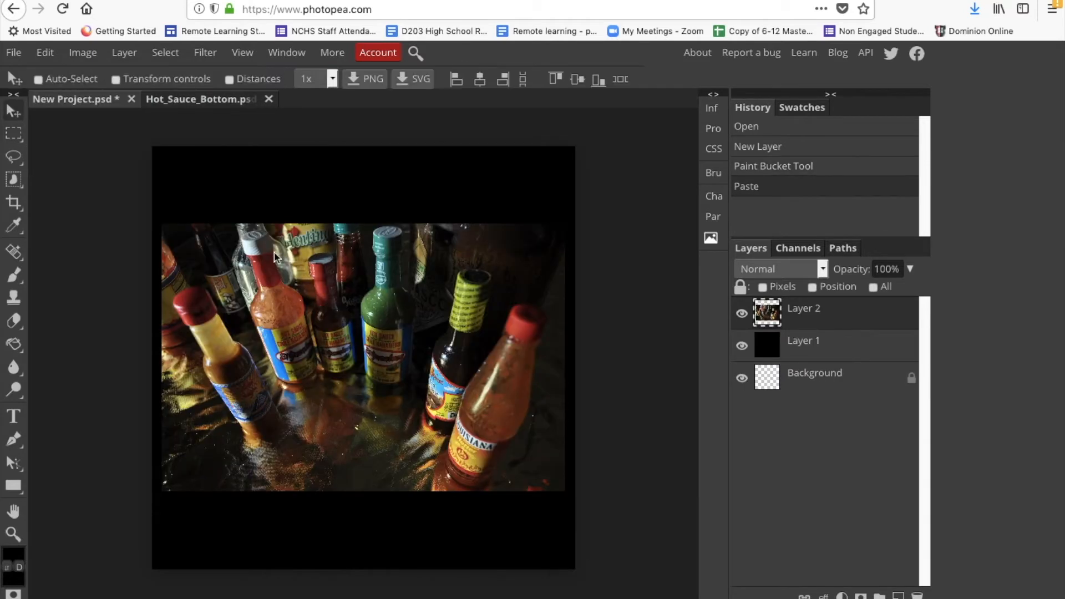
Step: Scale the pasted bottles photo to about 87% and place it centred near the canvas's lower edge
{"action": "left_click", "coordinate": [45, 52]}
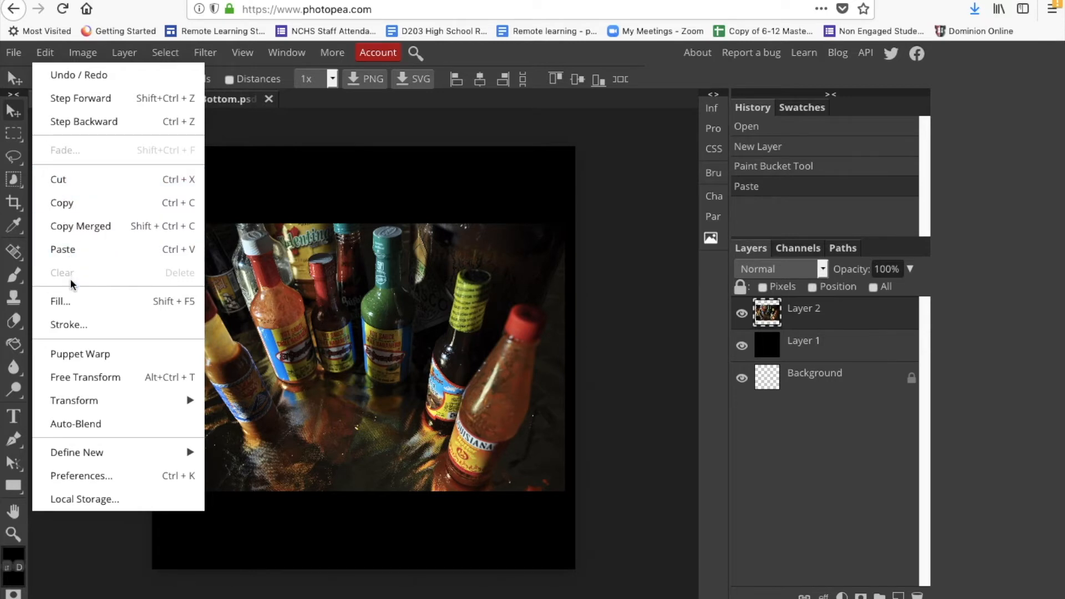
{"action": "mouse_move", "coordinate": [75, 399]}
{"action": "left_click", "coordinate": [227, 377]}
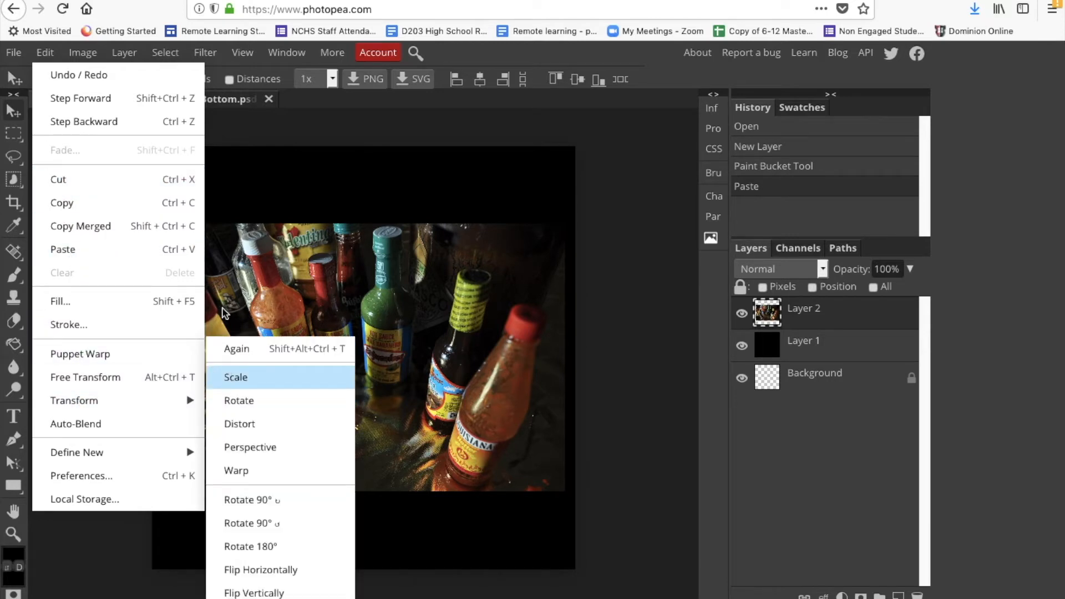
{"action": "left_click_drag", "start_coordinate": [161, 225], "coordinate": [214, 298]}
{"action": "left_click_drag", "start_coordinate": [317, 347], "coordinate": [290, 399]}
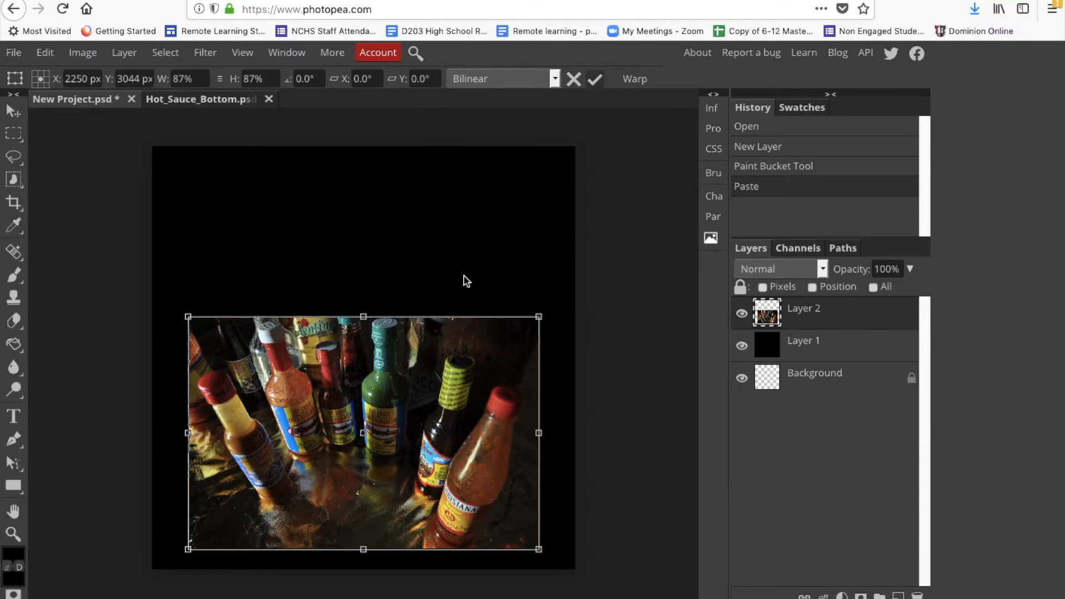
{"action": "key", "text": "Return"}
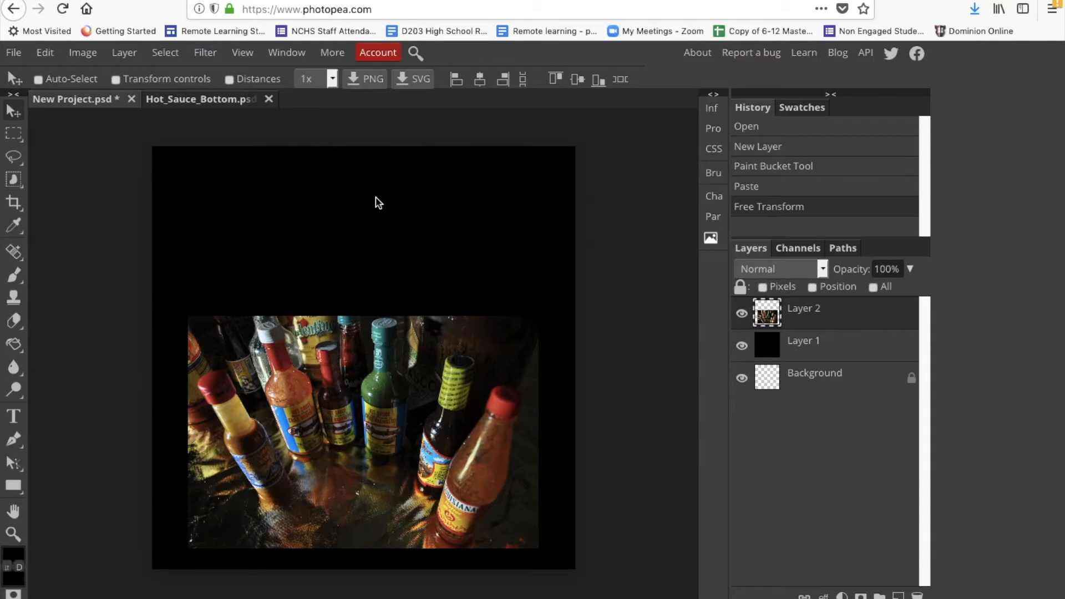
Step: Set the canvas height to 20 in, anchored at the bottom centre so the canvas extends upward
{"action": "left_click", "coordinate": [82, 52]}
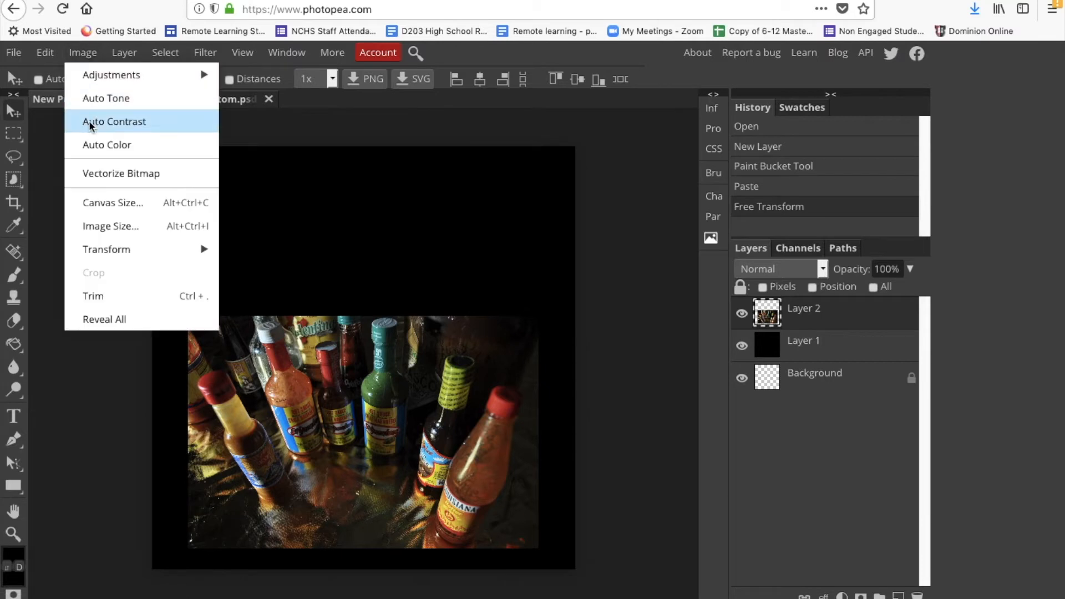
{"action": "left_click", "coordinate": [91, 202]}
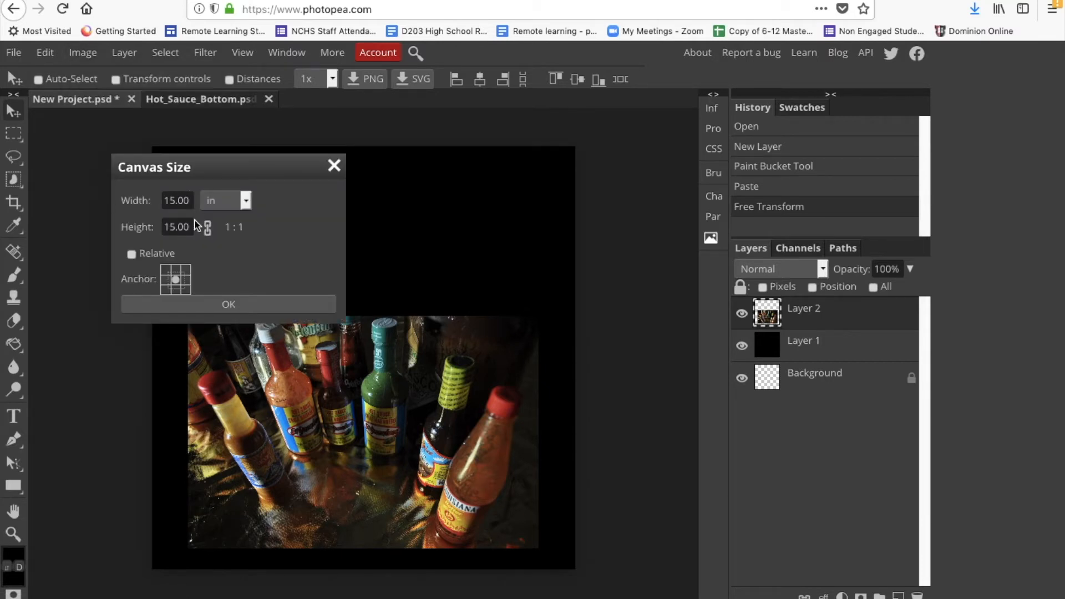
{"action": "left_click_drag", "start_coordinate": [192, 227], "coordinate": [133, 226]}
{"action": "type", "text": "20"}
{"action": "left_click", "coordinate": [176, 289]}
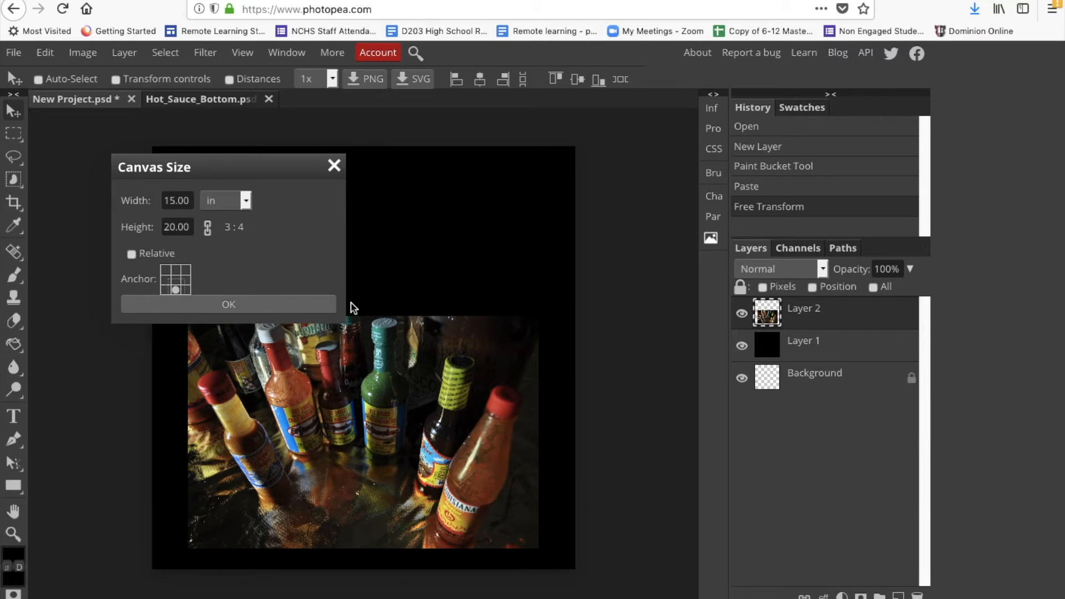
{"action": "key", "text": "Return"}
{"action": "scroll", "coordinate": [347, 352], "scroll_direction": "up", "scroll_amount": 3}
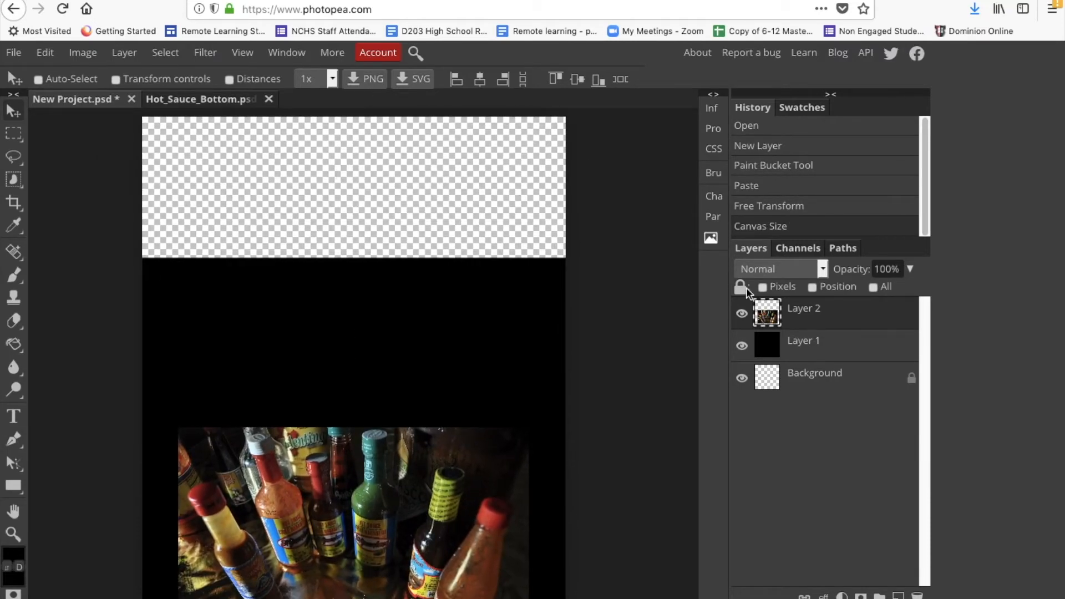
Step: Fill the transparent strip at the top of the canvas with black on Layer 1
{"action": "left_click", "coordinate": [799, 345]}
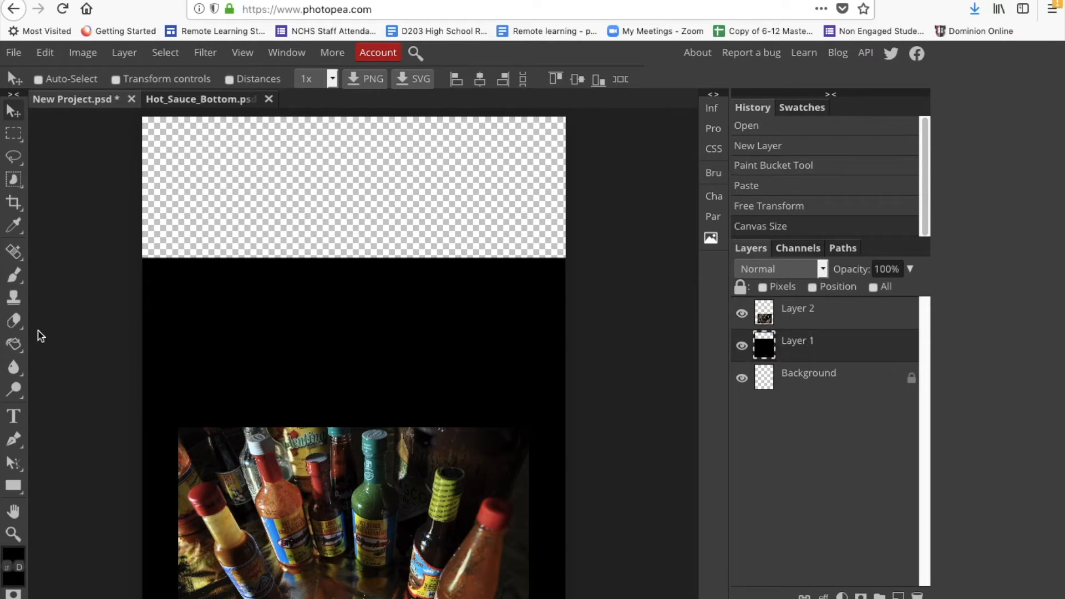
{"action": "left_click", "coordinate": [13, 345]}
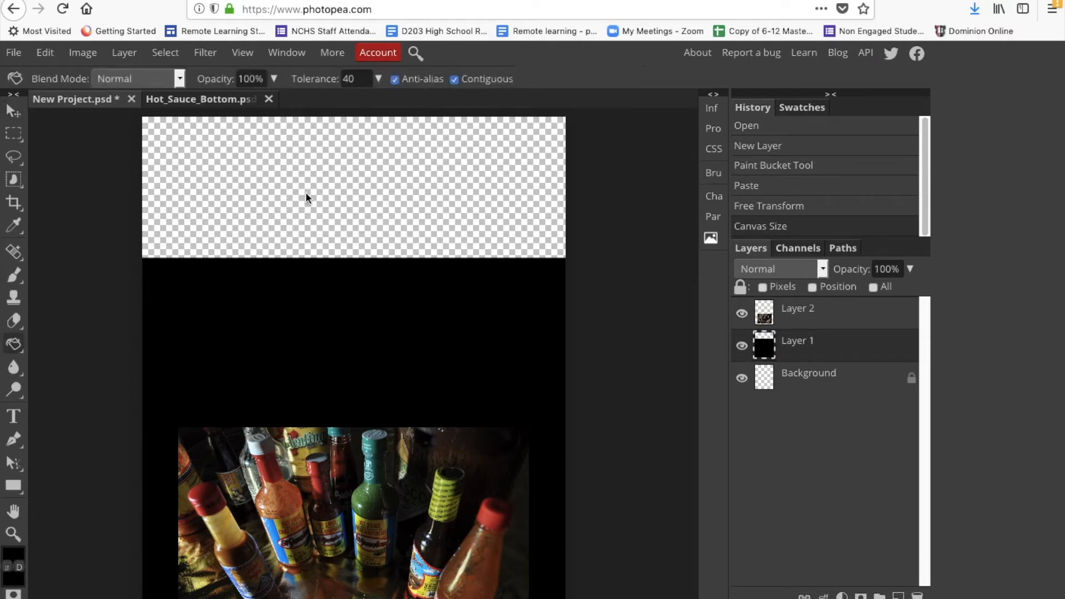
{"action": "left_click", "coordinate": [462, 298]}
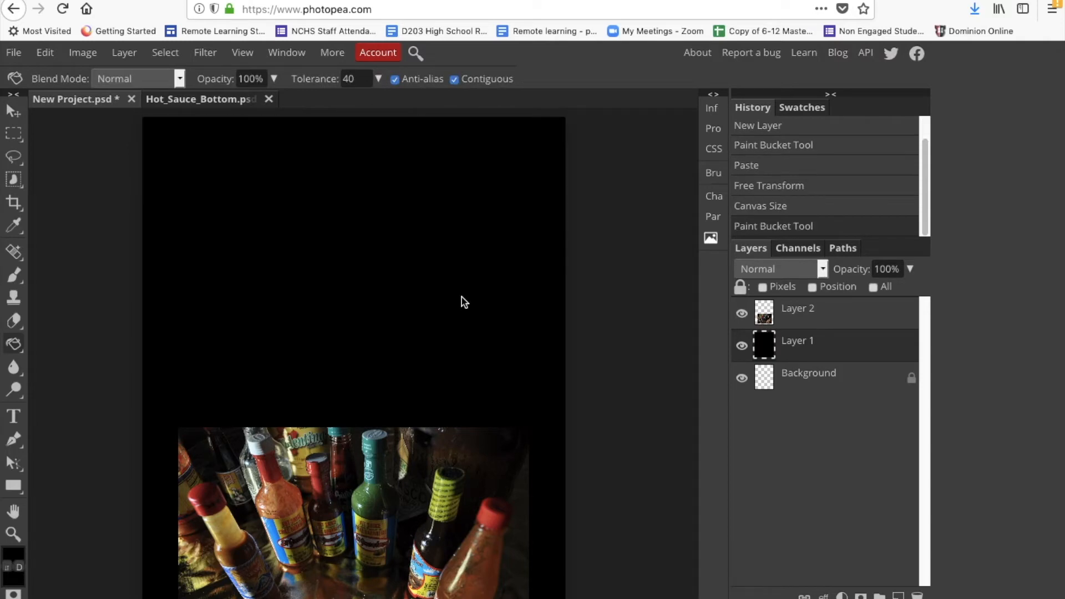
Step: Close the Hot_Sauce_Bottom document and return to the project
{"action": "left_click", "coordinate": [240, 100]}
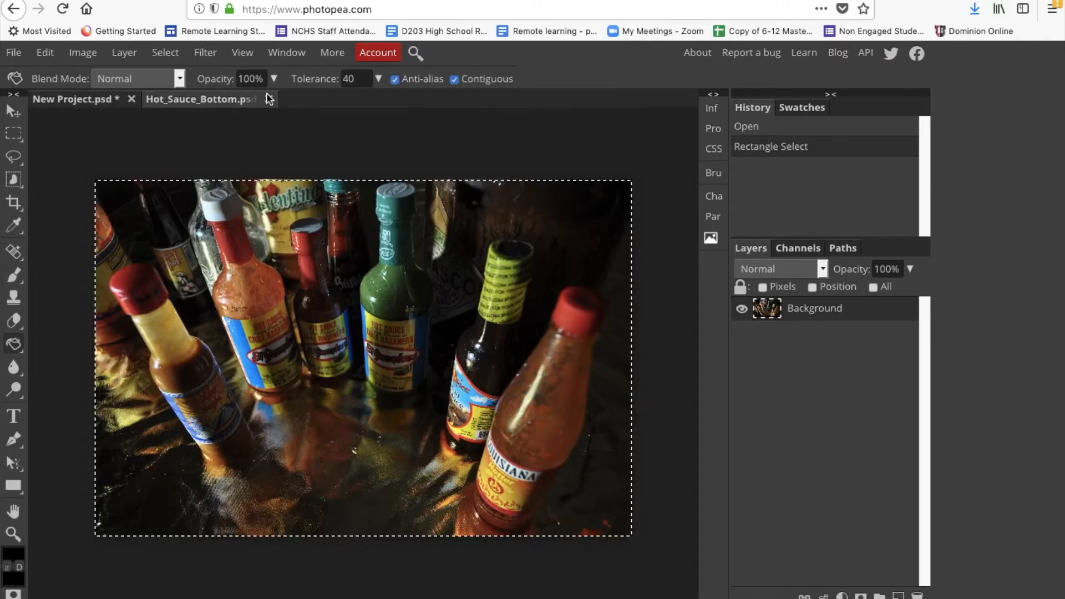
{"action": "left_click", "coordinate": [268, 98]}
{"action": "left_click", "coordinate": [658, 280]}
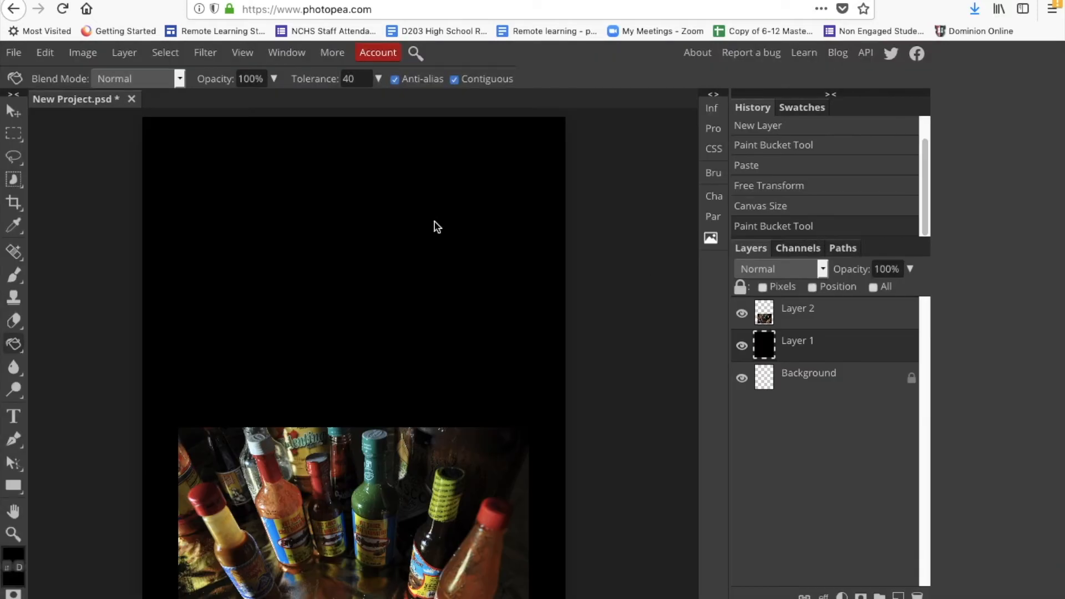
Step: Open Hot_Sauce_Left.JPG from the Photopea_SAMPLES folder
{"action": "left_click", "coordinate": [13, 52]}
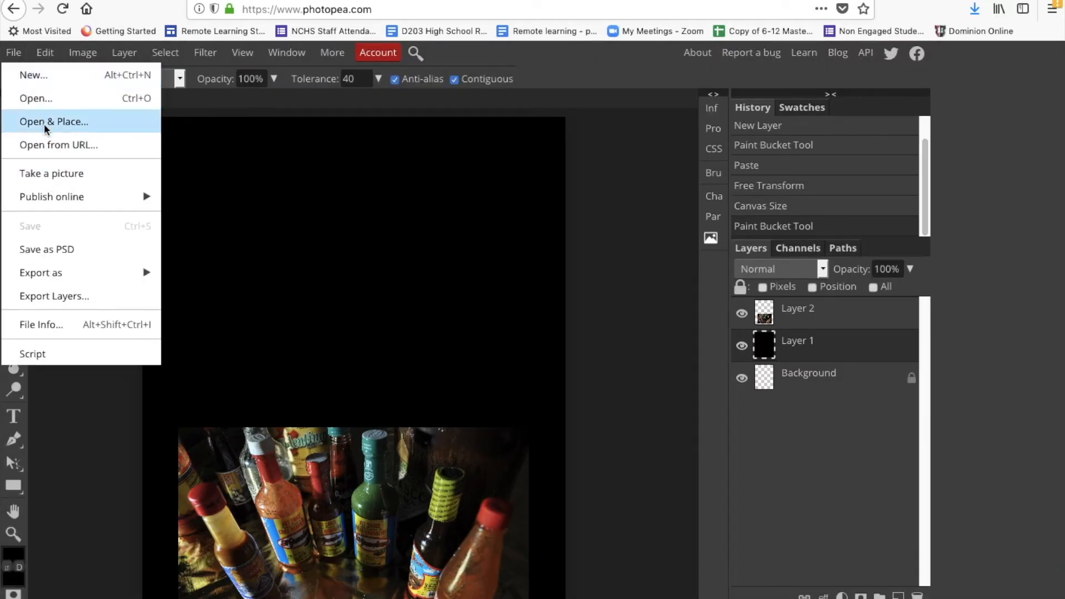
{"action": "left_click", "coordinate": [45, 100]}
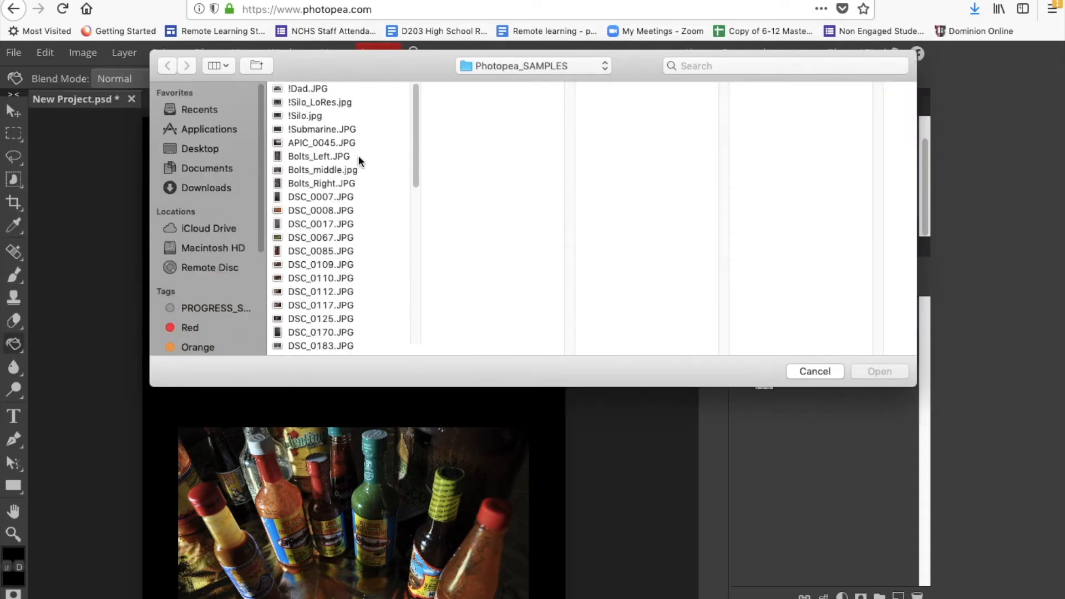
{"action": "left_click_drag", "start_coordinate": [414, 127], "coordinate": [430, 239]}
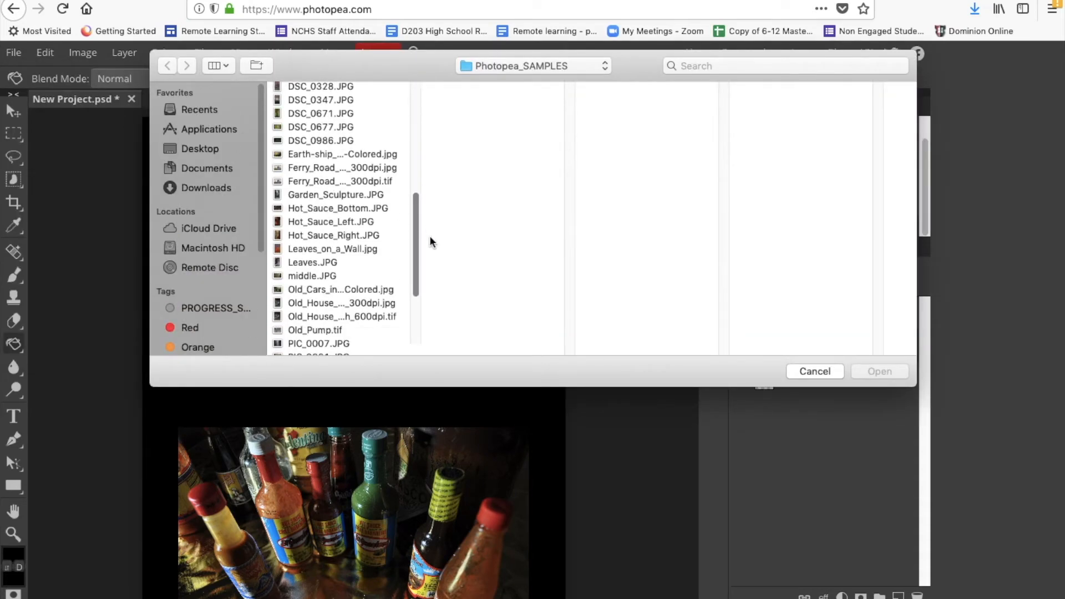
{"action": "left_click", "coordinate": [368, 221]}
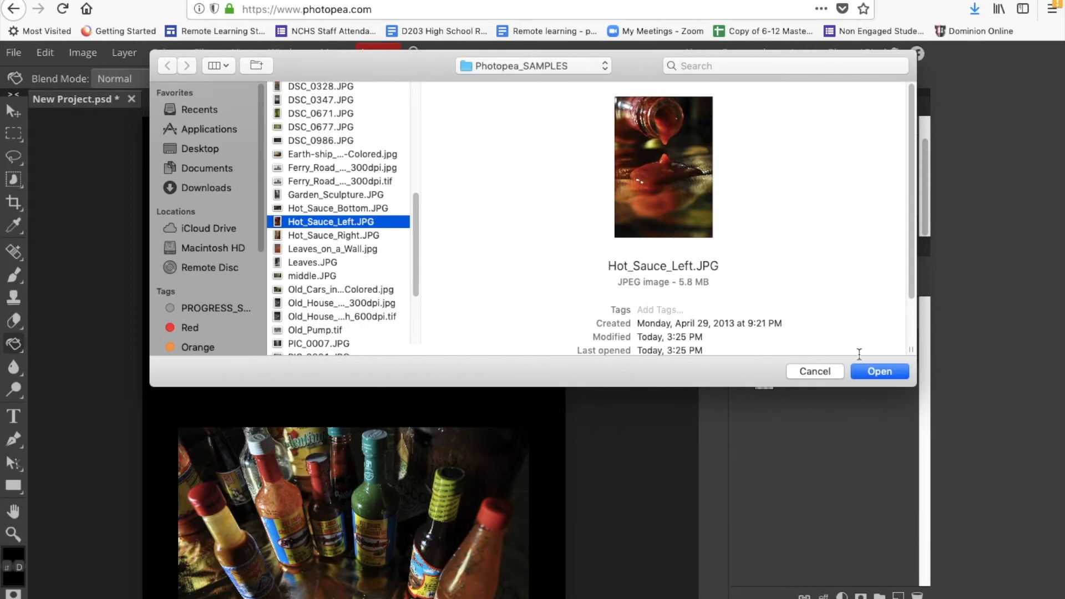
{"action": "left_click", "coordinate": [866, 371]}
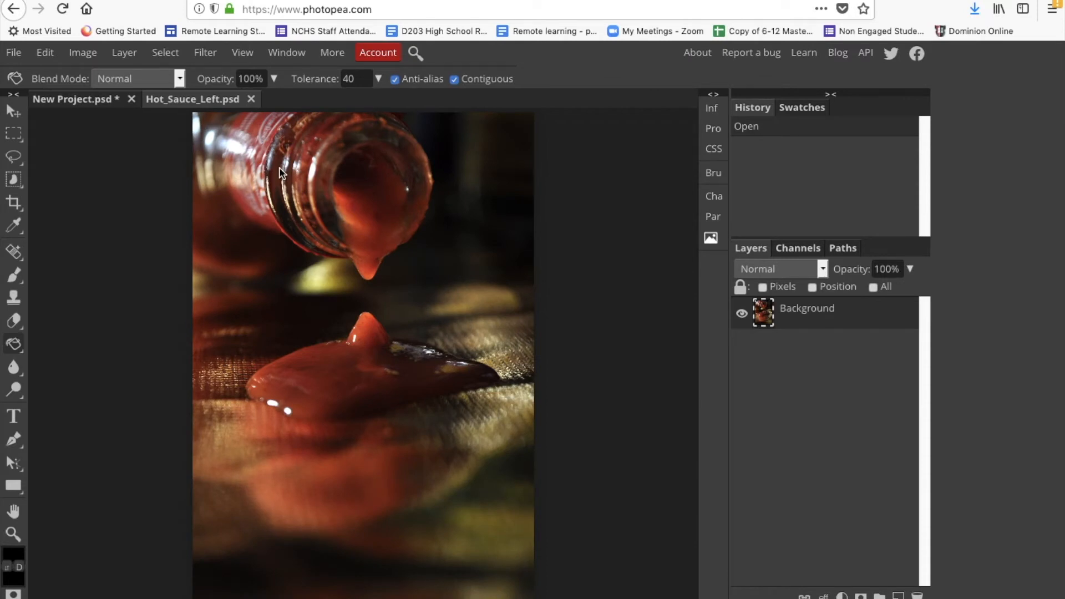
Step: Darken the shadows of the Hot_Sauce_Left photo with a Curves adjustment, adding a point near the black end of the RGB curve
{"action": "left_click", "coordinate": [82, 53]}
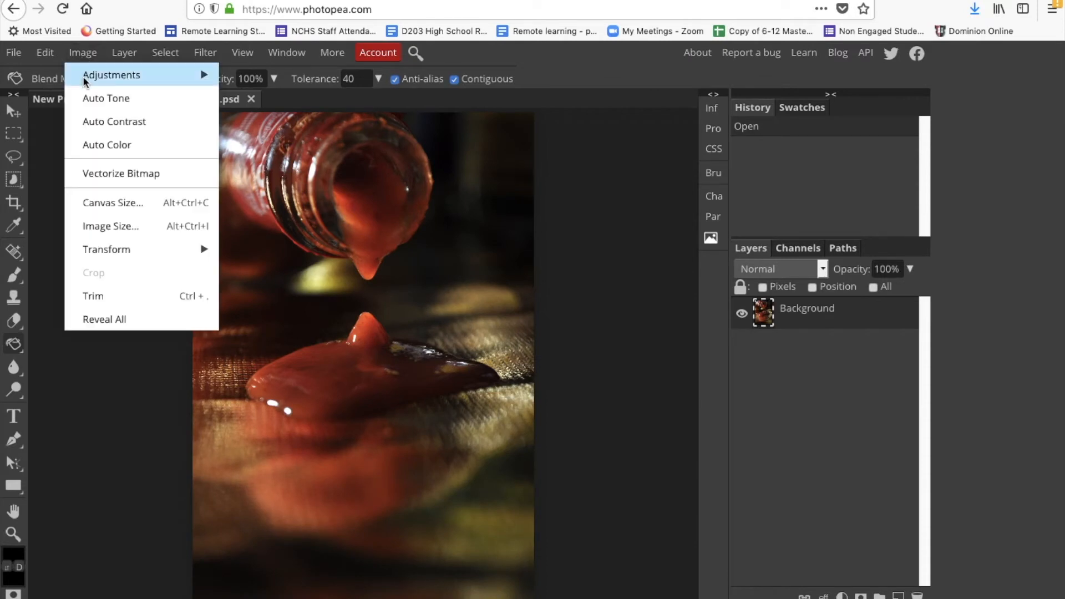
{"action": "mouse_move", "coordinate": [105, 75]}
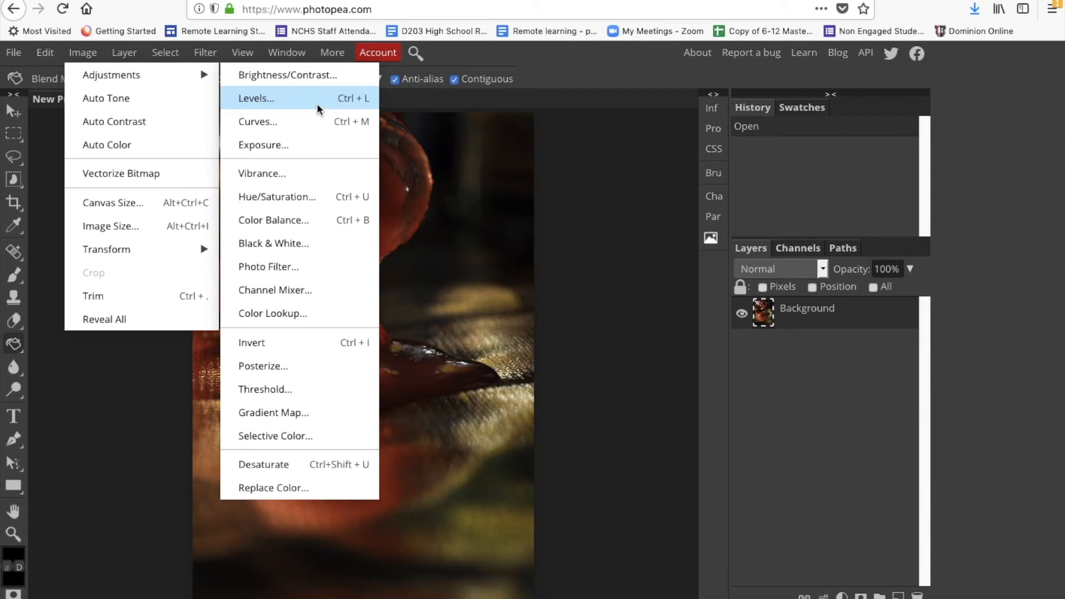
{"action": "left_click", "coordinate": [295, 123]}
{"action": "left_click_drag", "start_coordinate": [209, 176], "coordinate": [618, 160]}
{"action": "left_click_drag", "start_coordinate": [529, 387], "coordinate": [536, 389]}
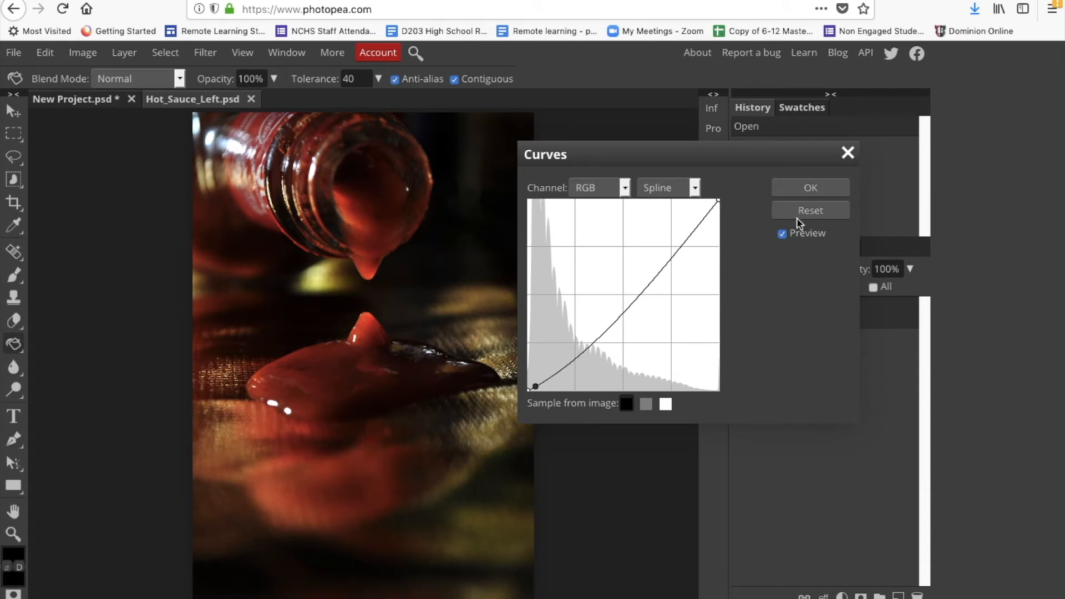
{"action": "left_click", "coordinate": [795, 186]}
Step: Select the whole Hot_Sauce_Left photo with a rectangular selection and copy it into New Project as a new layer
{"action": "left_click", "coordinate": [14, 133]}
{"action": "left_click_drag", "start_coordinate": [192, 111], "coordinate": [533, 598]}
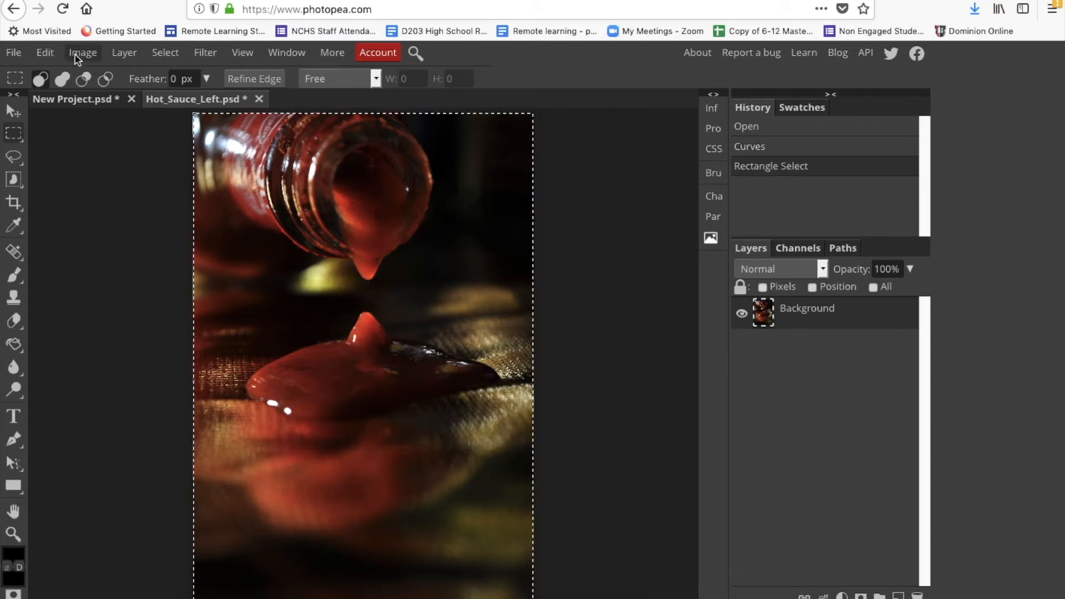
{"action": "left_click", "coordinate": [45, 52]}
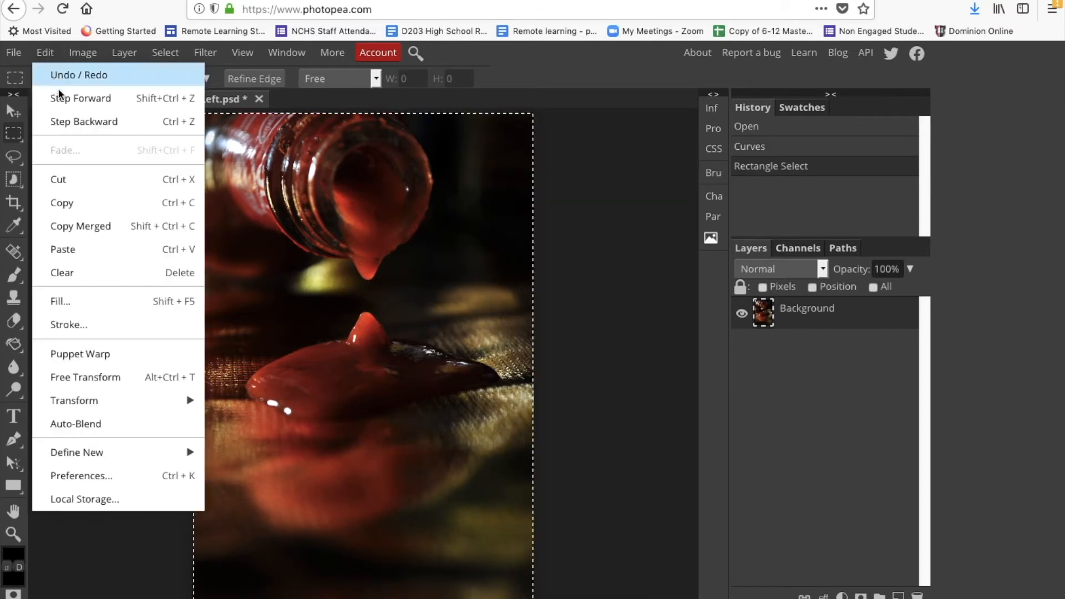
{"action": "left_click", "coordinate": [66, 204]}
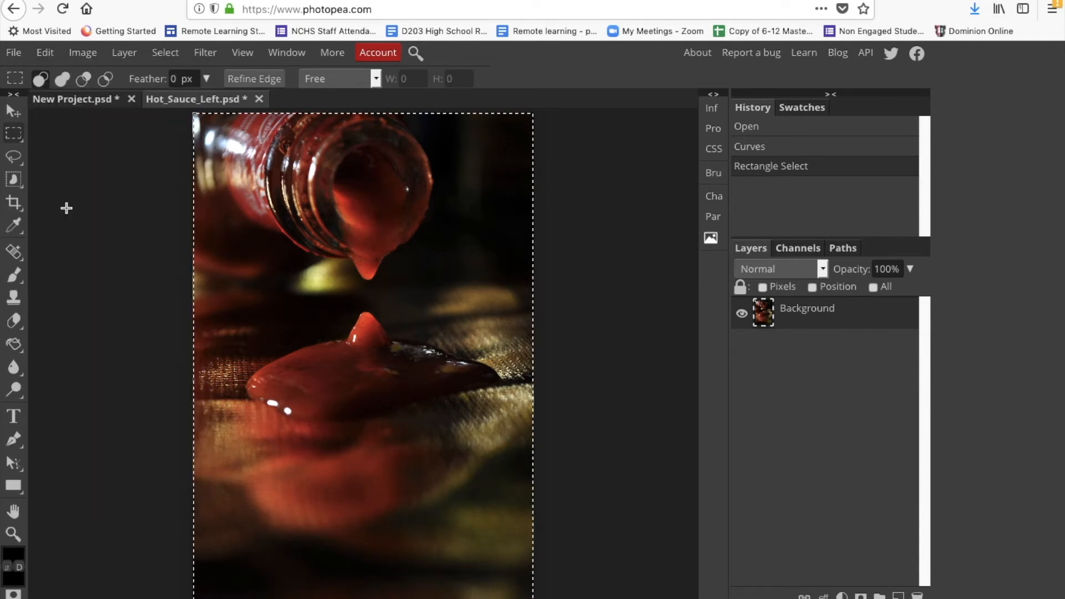
{"action": "left_click", "coordinate": [72, 97]}
{"action": "left_click", "coordinate": [45, 52]}
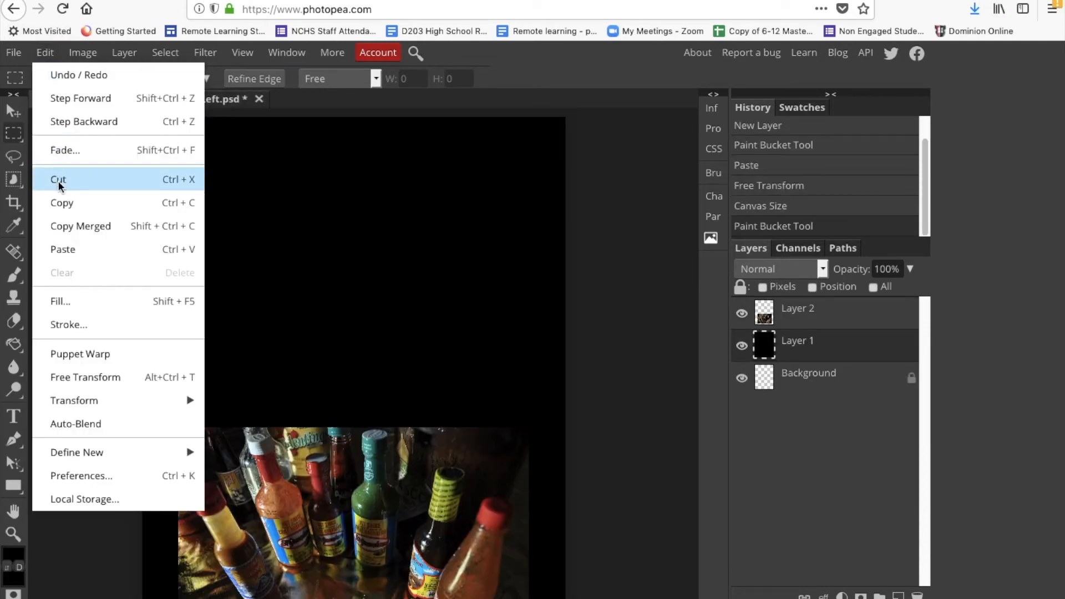
{"action": "left_click", "coordinate": [52, 251]}
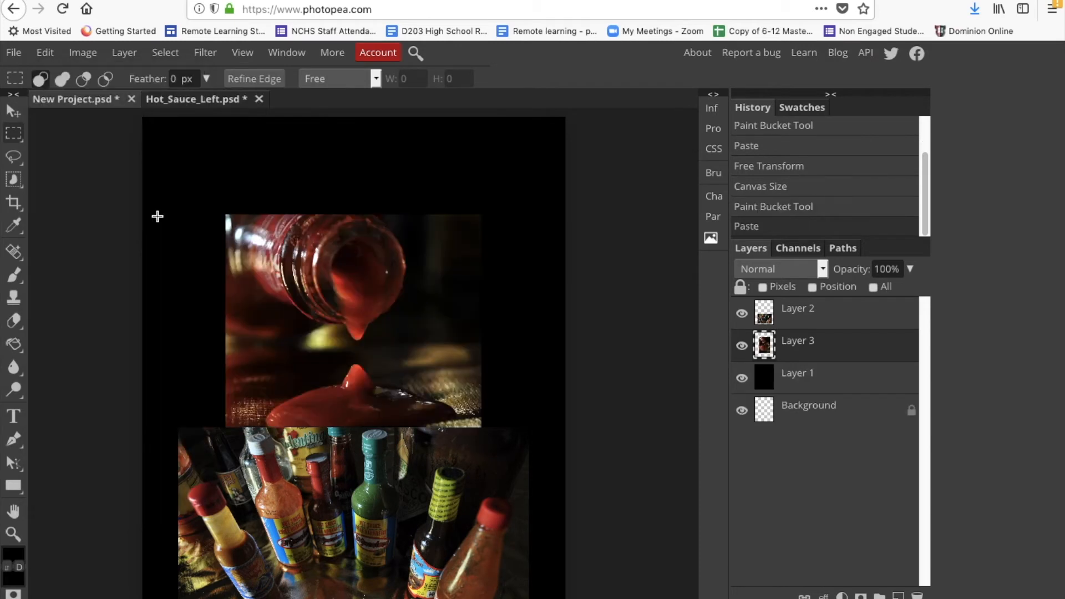
Step: Scale the pasted pouring-sauce photo to about 67% and place it just above the bottles photo, aligned with that photo's left edge
{"action": "left_click", "coordinate": [13, 111]}
{"action": "left_click_drag", "start_coordinate": [336, 279], "coordinate": [286, 198]}
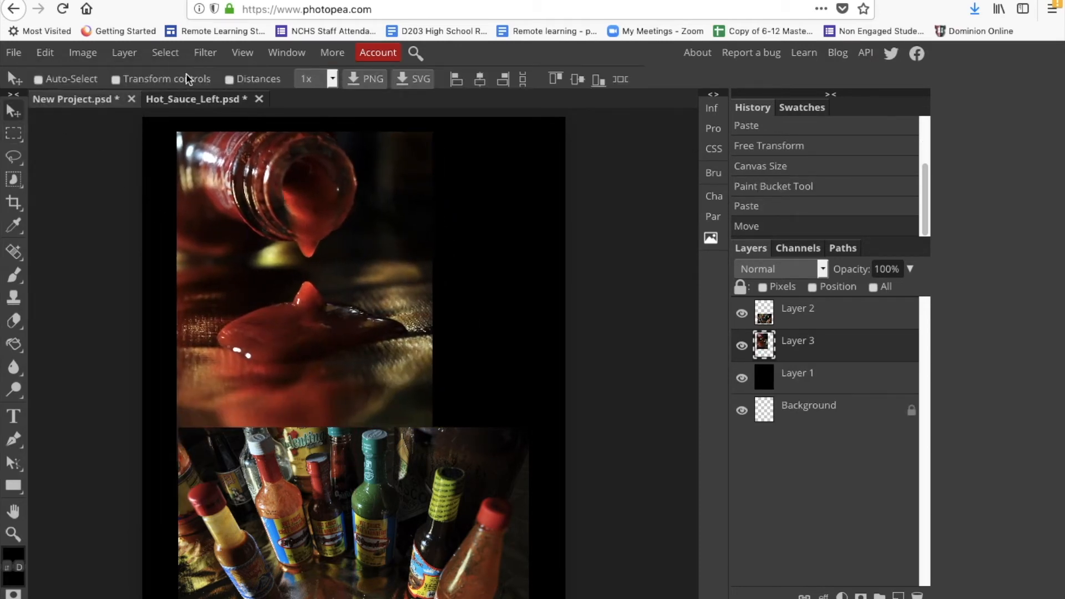
{"action": "left_click", "coordinate": [45, 52]}
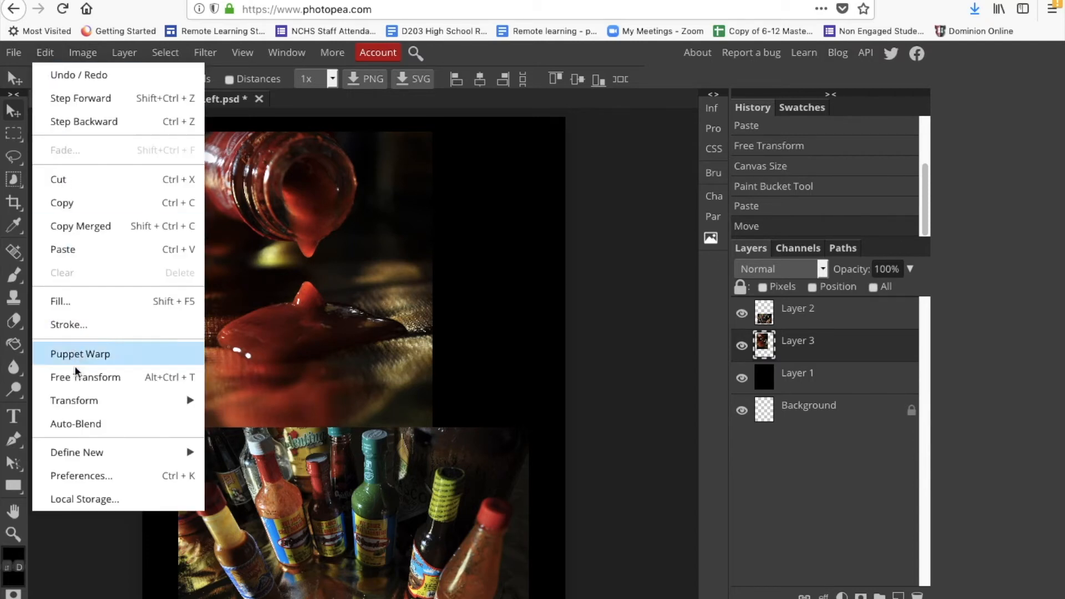
{"action": "mouse_move", "coordinate": [75, 398]}
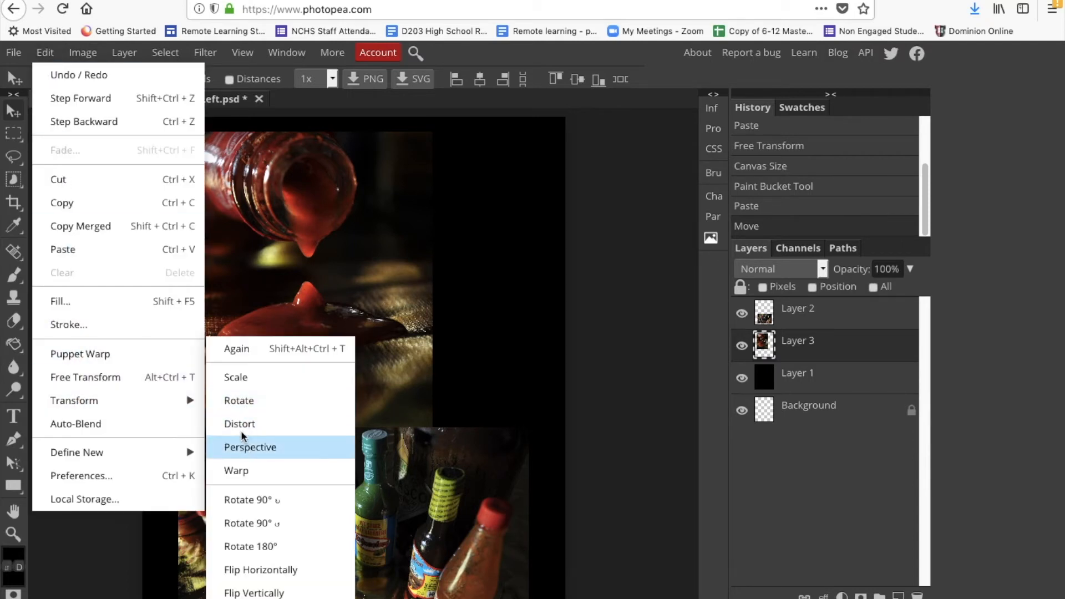
{"action": "left_click", "coordinate": [244, 378]}
{"action": "left_click_drag", "start_coordinate": [431, 131], "coordinate": [368, 216]}
{"action": "left_click_drag", "start_coordinate": [356, 266], "coordinate": [355, 184]}
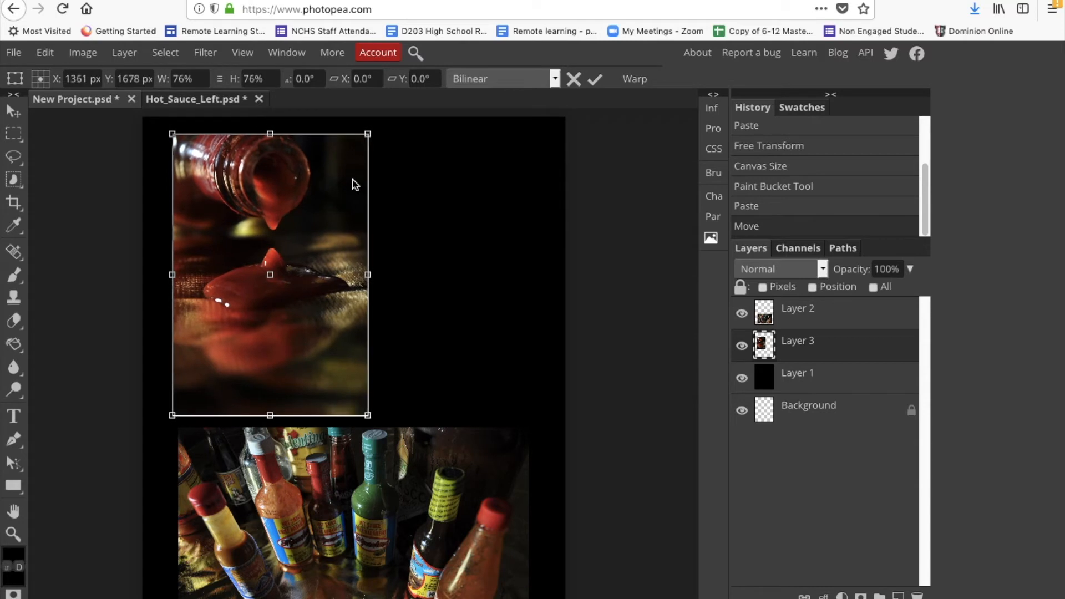
{"action": "left_click_drag", "start_coordinate": [369, 133], "coordinate": [344, 167]}
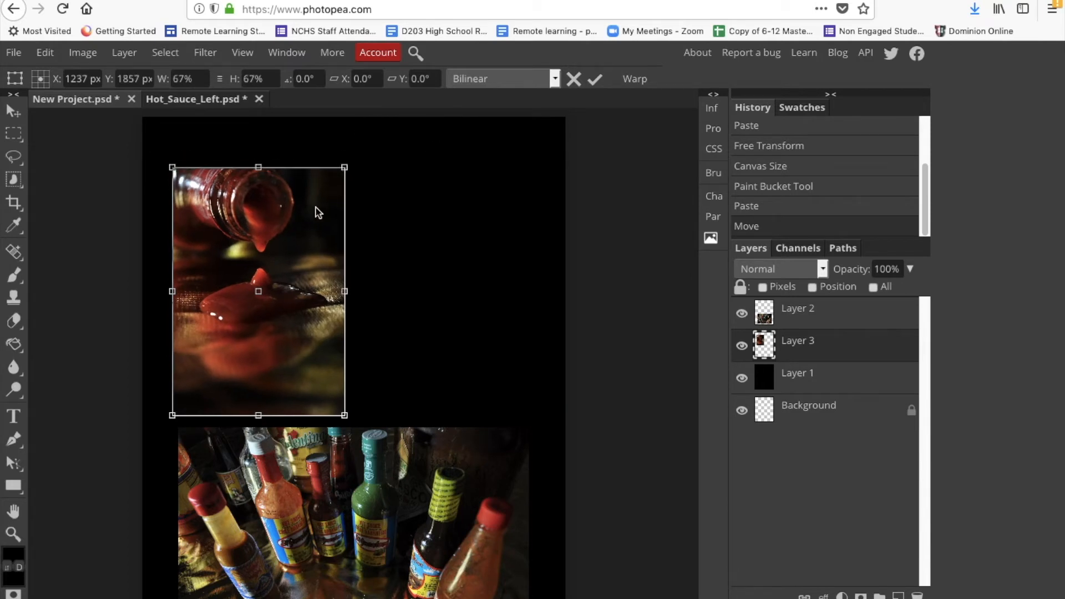
{"action": "left_click_drag", "start_coordinate": [292, 261], "coordinate": [292, 264]}
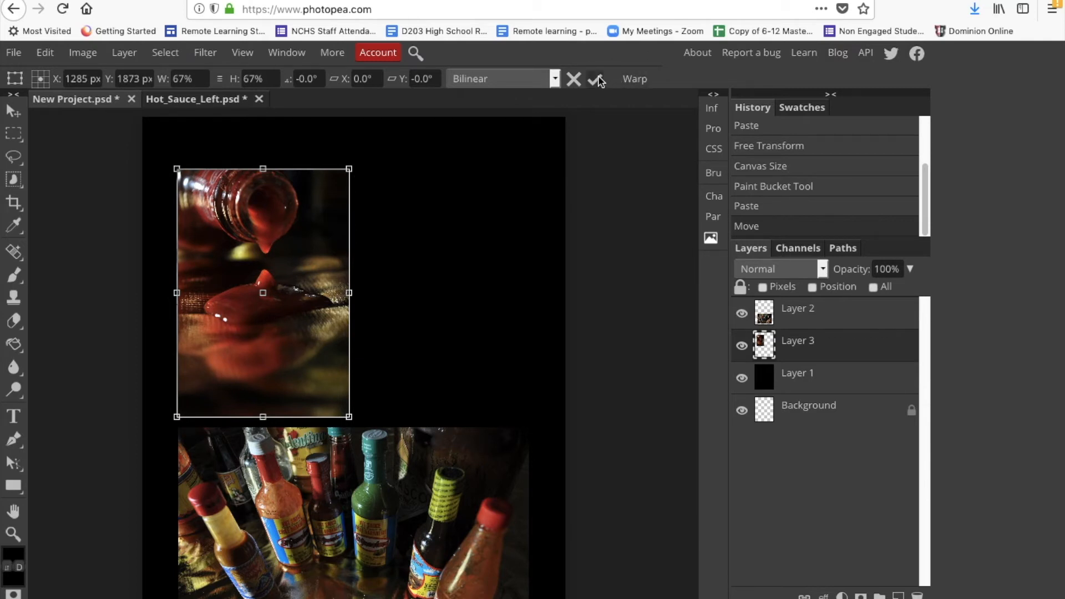
{"action": "key", "text": "Return"}
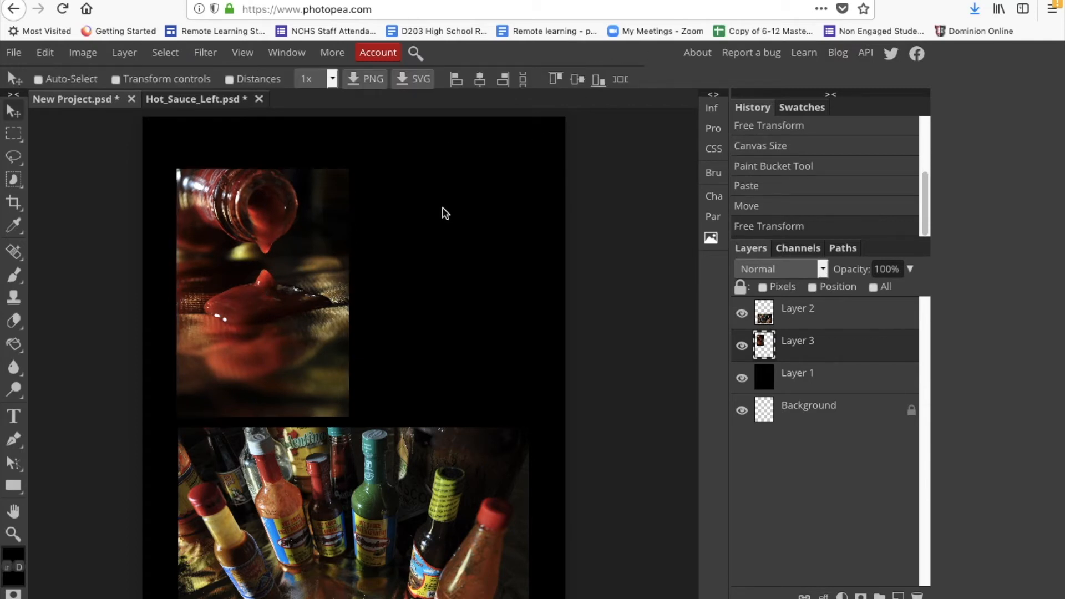
Step: Close the Hot_Sauce_Left document without saving it and return to the project
{"action": "left_click", "coordinate": [195, 102]}
{"action": "left_click", "coordinate": [259, 99]}
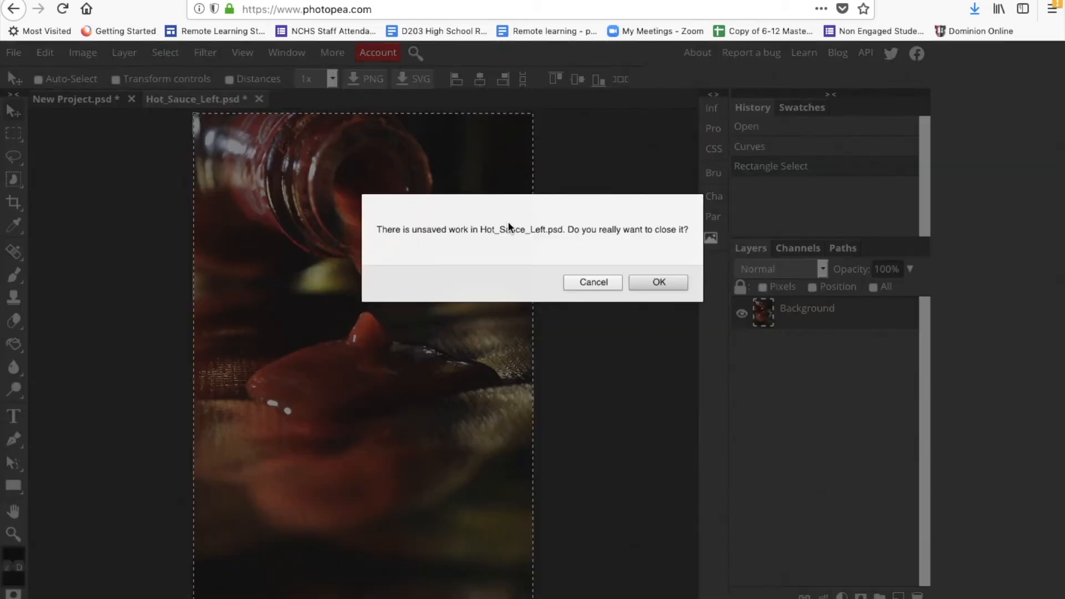
{"action": "left_click", "coordinate": [665, 281]}
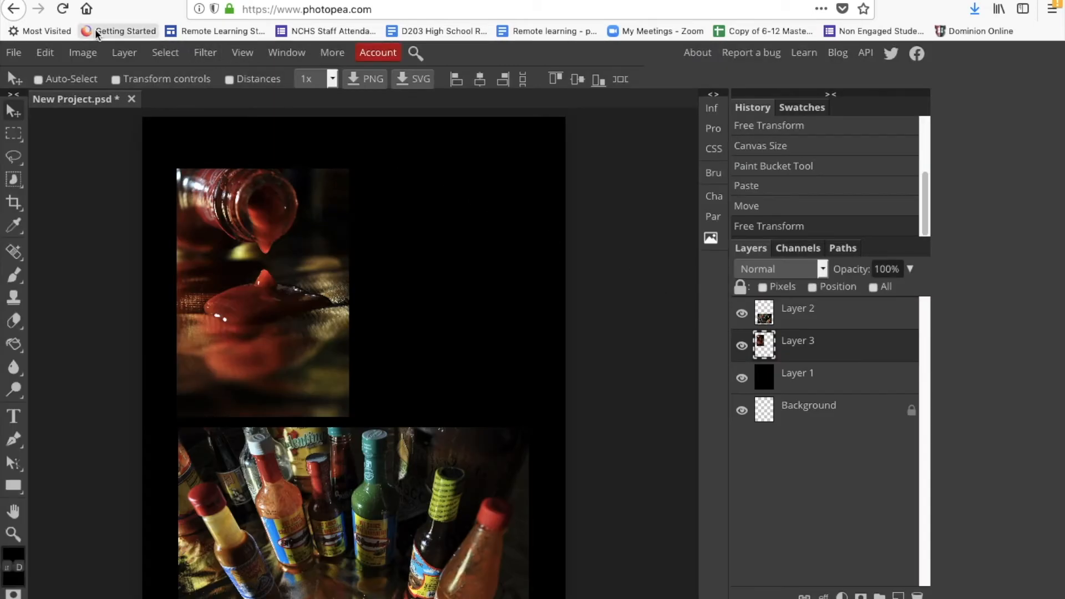
Step: Open Hot_Sauce_Right.JPG from the Photopea_SAMPLES folder
{"action": "left_click", "coordinate": [13, 52]}
{"action": "left_click", "coordinate": [32, 98]}
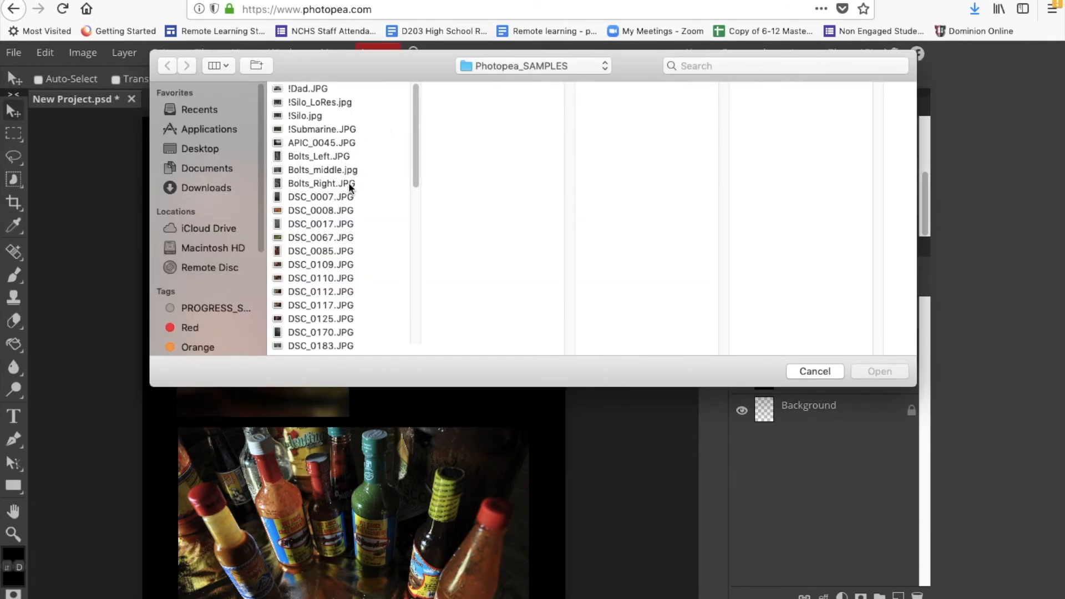
{"action": "left_click", "coordinate": [348, 183]}
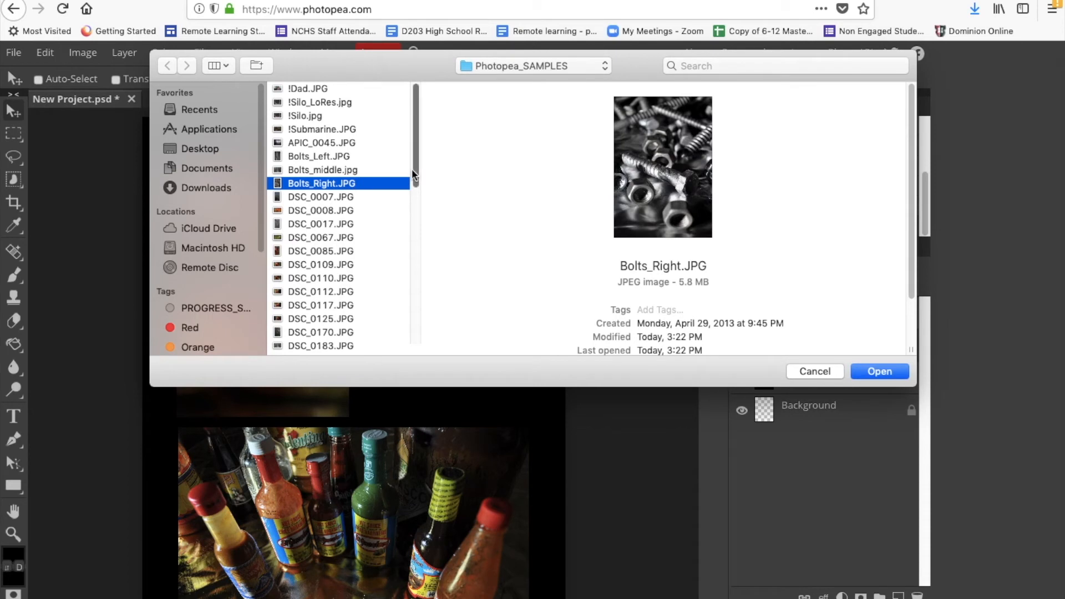
{"action": "left_click_drag", "start_coordinate": [414, 171], "coordinate": [415, 284]}
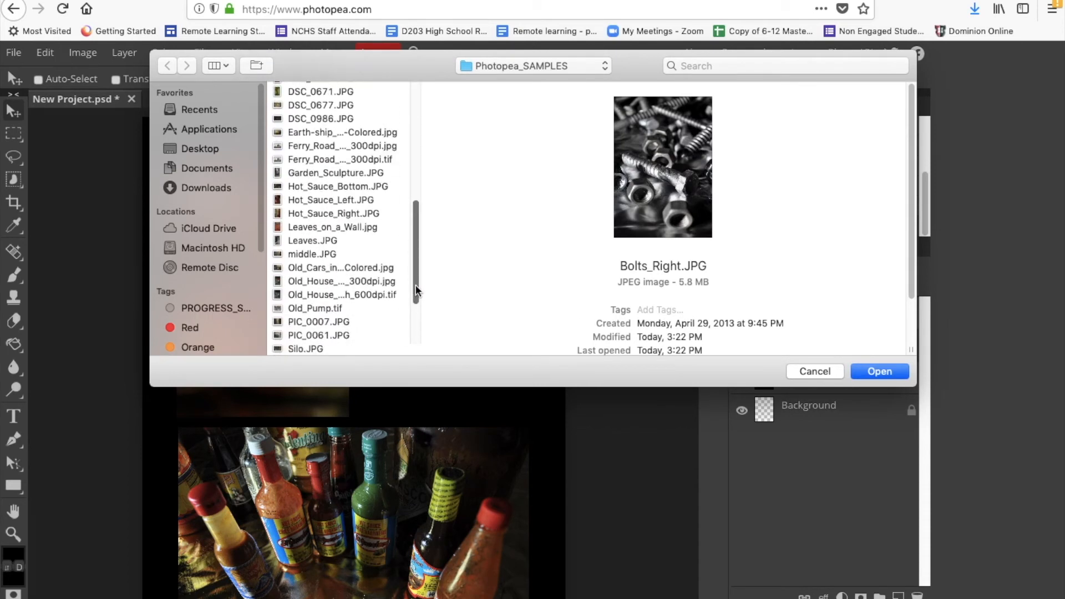
{"action": "left_click", "coordinate": [360, 214]}
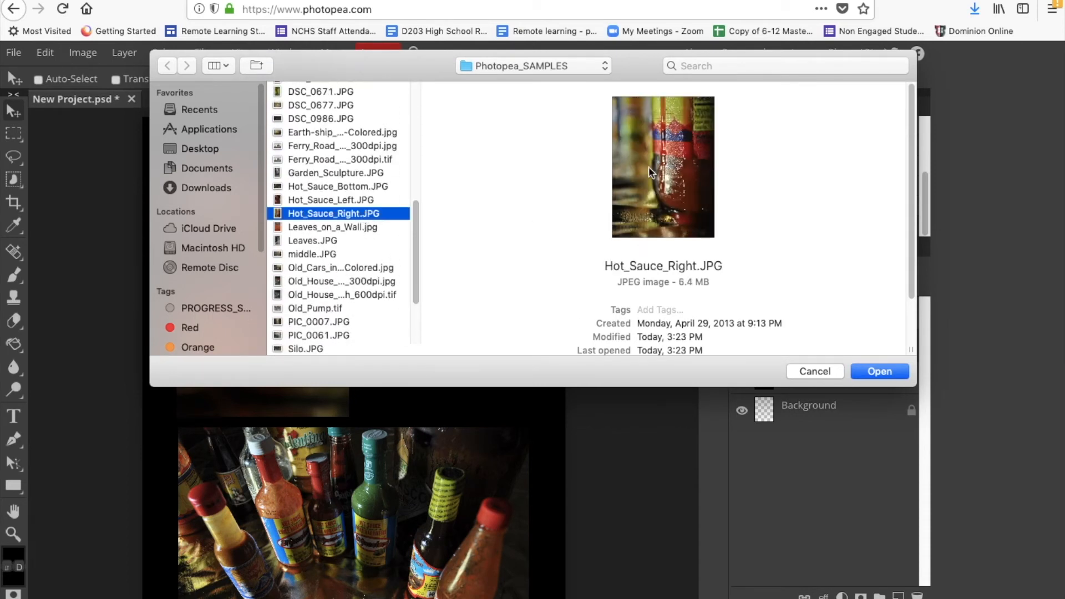
{"action": "left_click", "coordinate": [874, 373]}
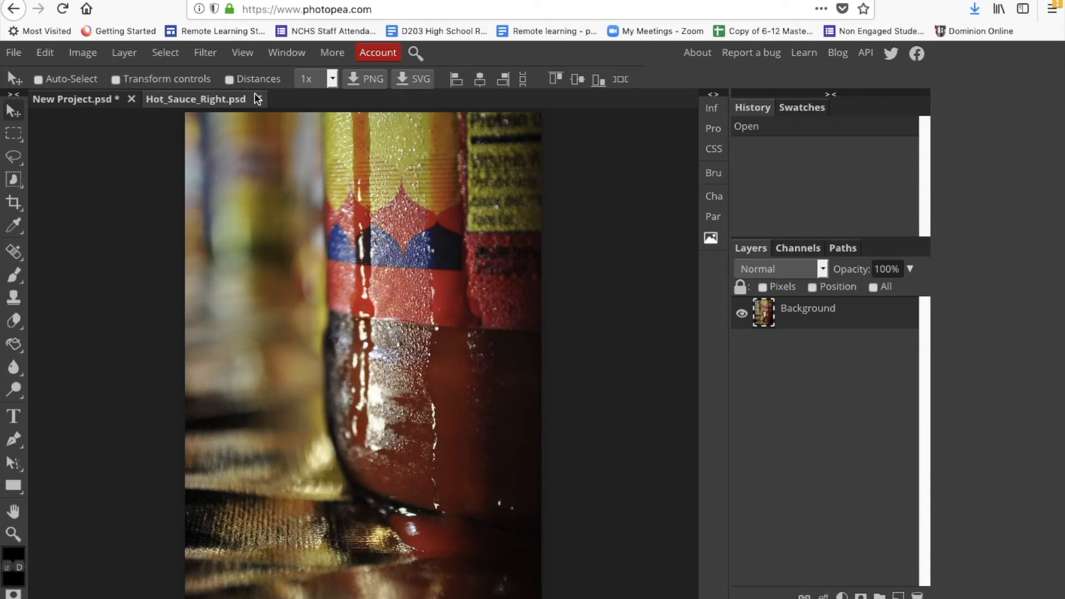
Step: Slightly darken the Hot_Sauce_Right photo with a Curves adjustment, adding a point at the black end of the RGB curve
{"action": "left_click", "coordinate": [82, 54]}
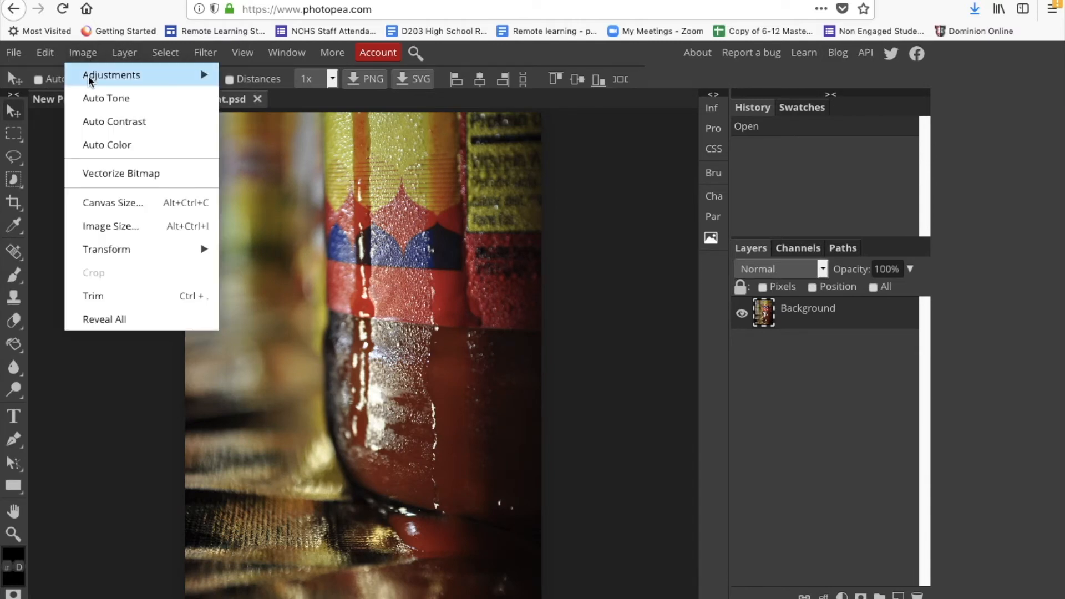
{"action": "mouse_move", "coordinate": [82, 53]}
{"action": "mouse_move", "coordinate": [98, 75]}
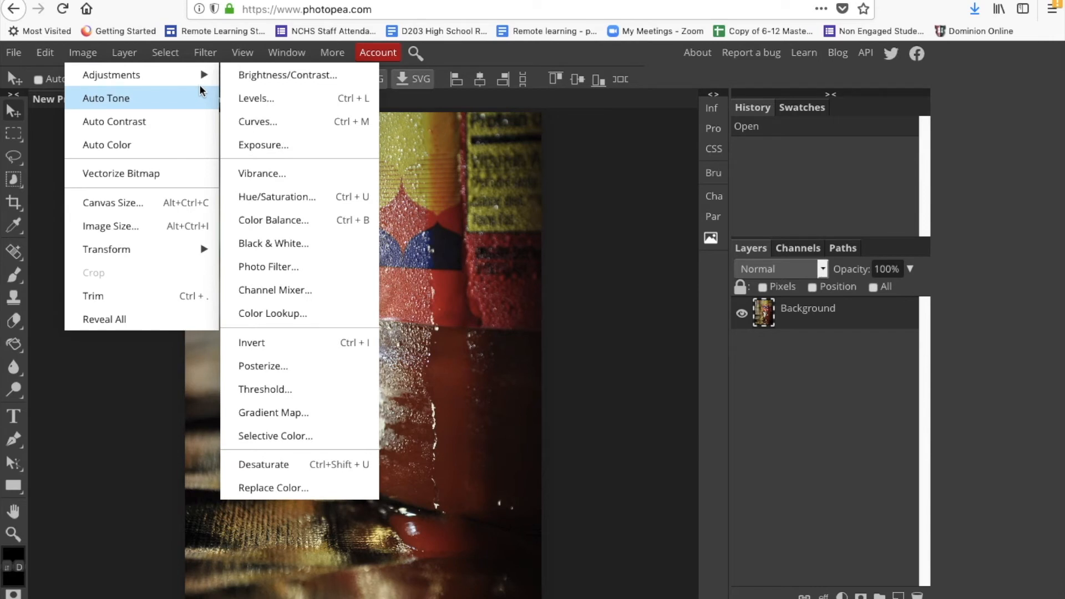
{"action": "left_click", "coordinate": [244, 123]}
{"action": "left_click_drag", "start_coordinate": [125, 403], "coordinate": [126, 399]}
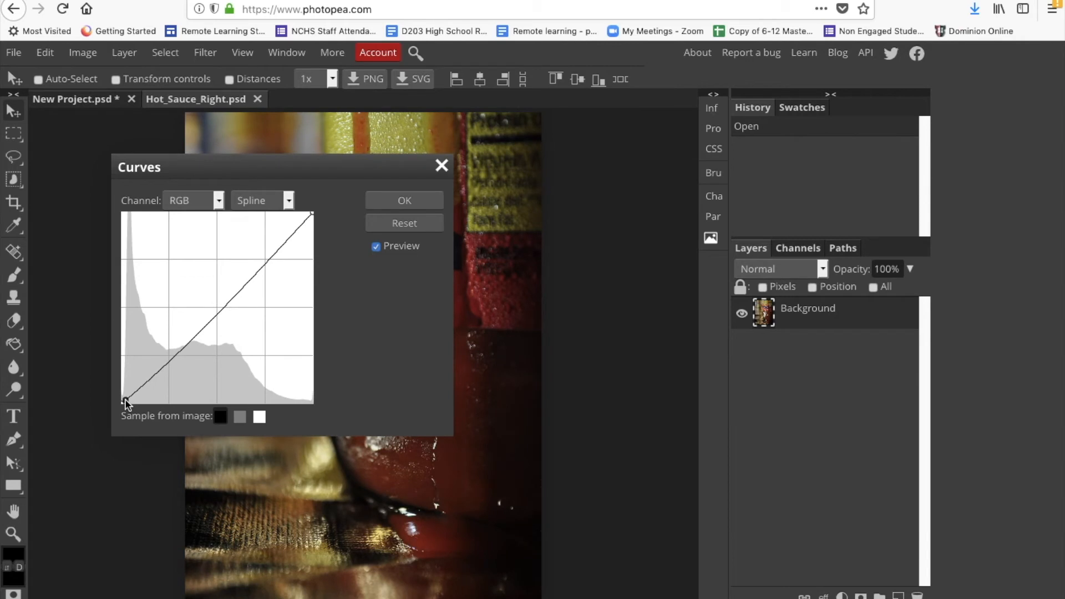
{"action": "left_click", "coordinate": [378, 198]}
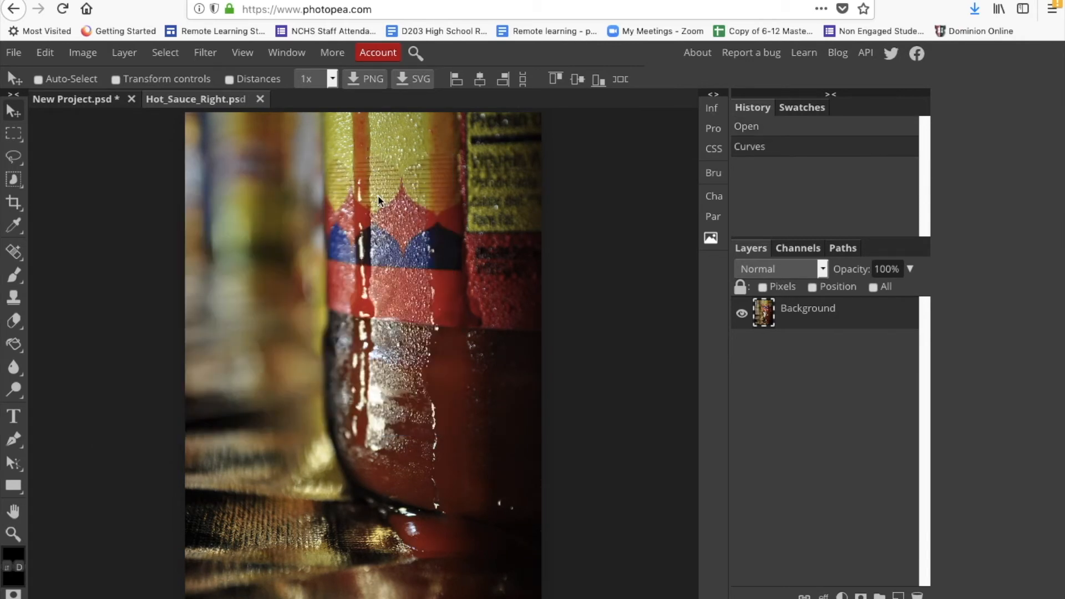
Step: Select the whole Hot_Sauce_Right photo with a rectangular selection and copy it into New Project as a new layer
{"action": "left_click", "coordinate": [14, 133]}
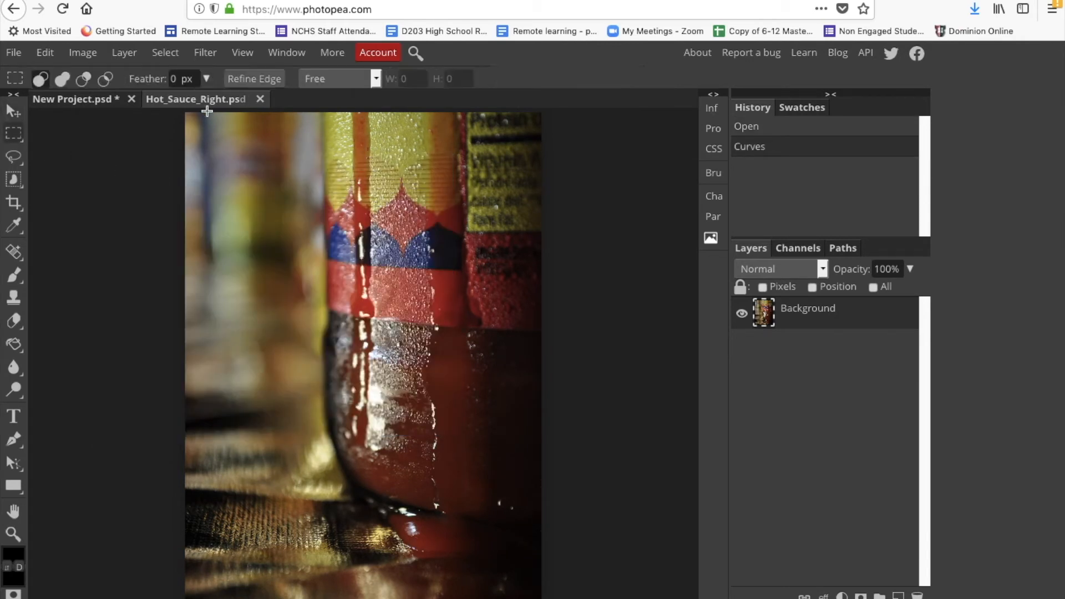
{"action": "left_click_drag", "start_coordinate": [184, 113], "coordinate": [524, 577]}
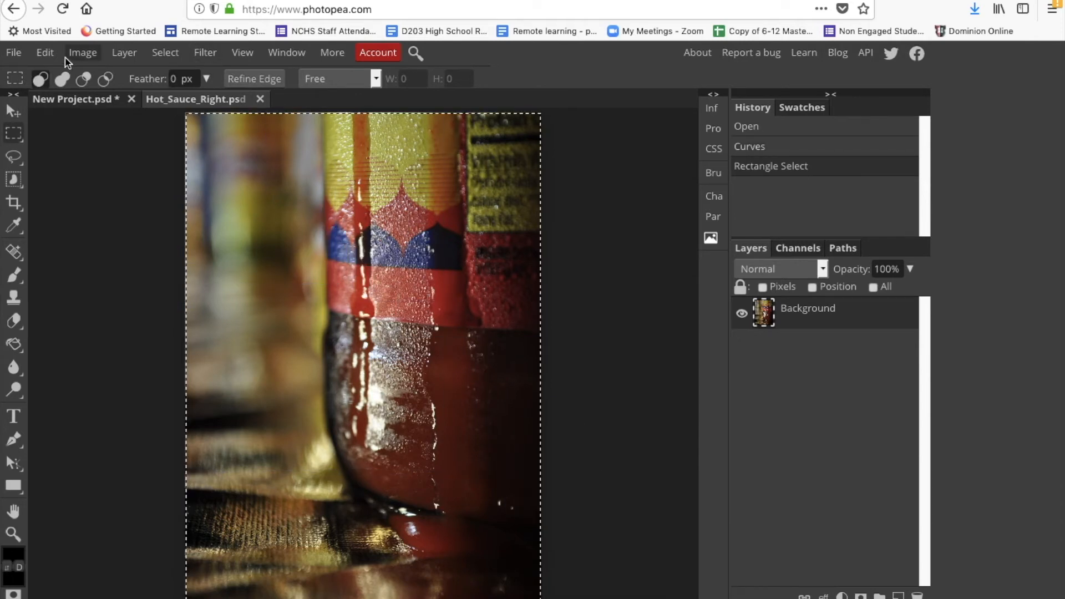
{"action": "left_click", "coordinate": [45, 52]}
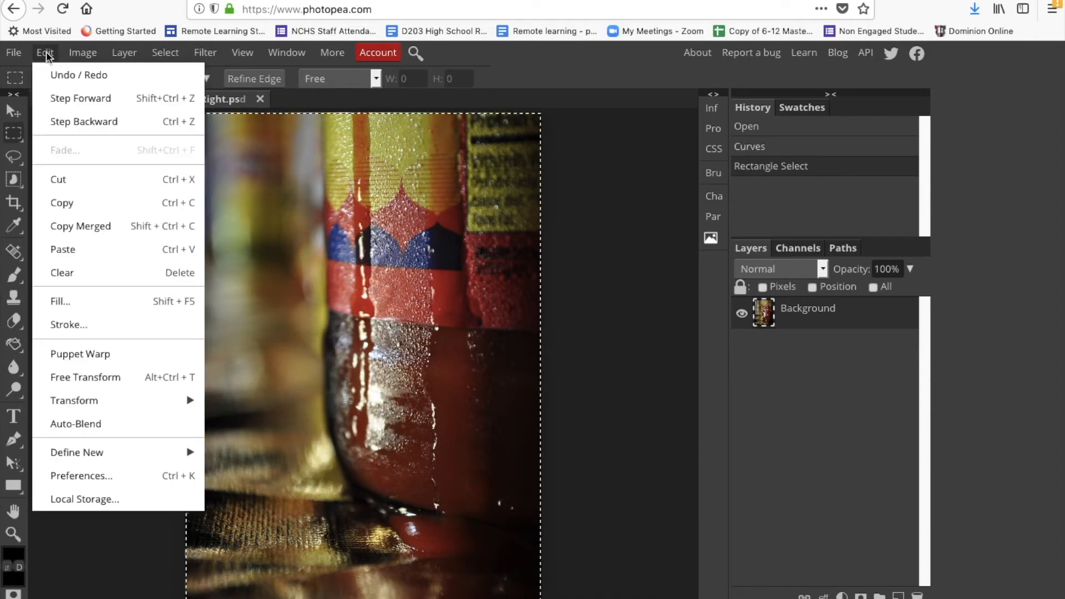
{"action": "left_click", "coordinate": [63, 194]}
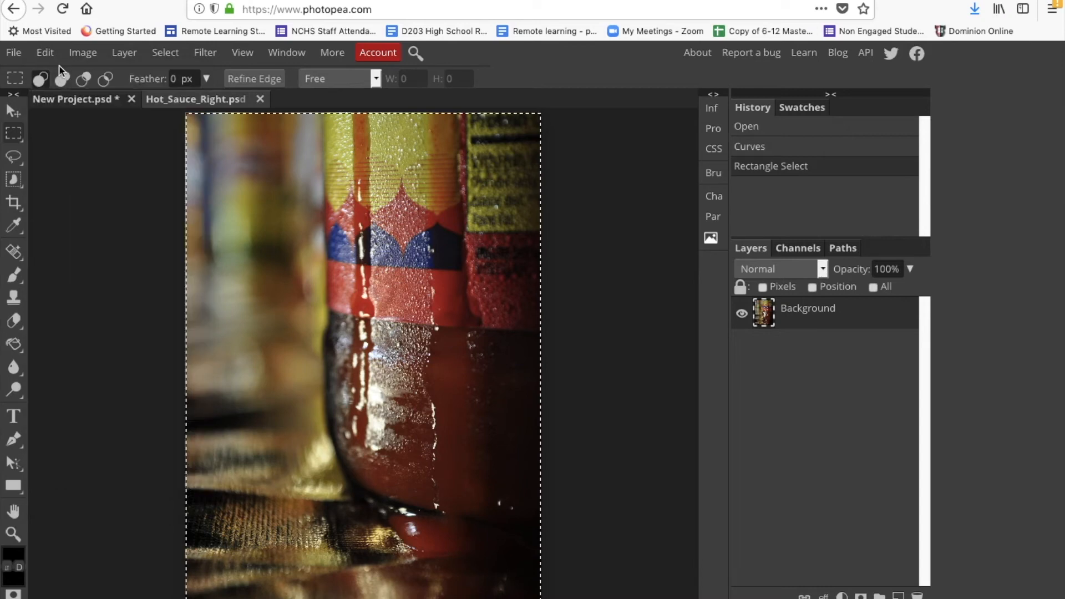
{"action": "left_click", "coordinate": [107, 105]}
{"action": "left_click", "coordinate": [45, 52]}
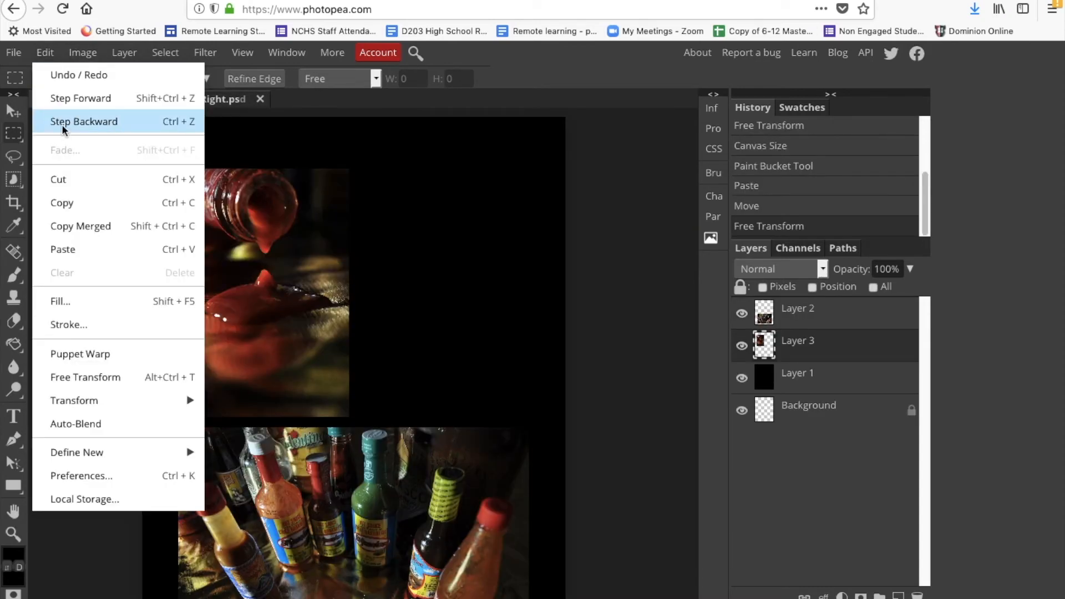
{"action": "left_click", "coordinate": [57, 249]}
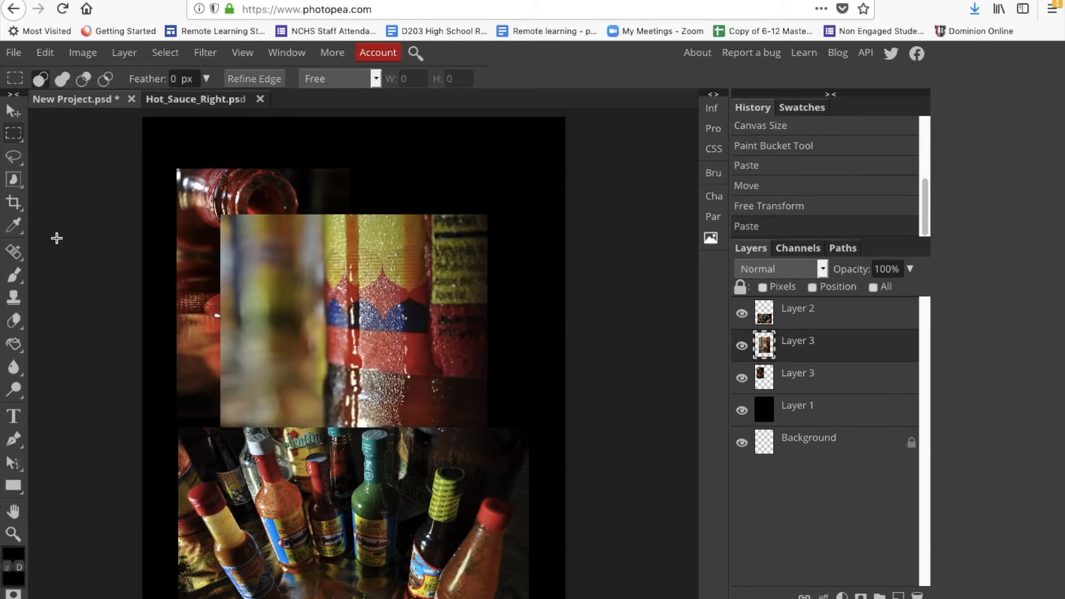
Step: Close the Hot_Sauce_Right document without saving it and return to the project
{"action": "left_click", "coordinate": [169, 103]}
{"action": "left_click", "coordinate": [260, 100]}
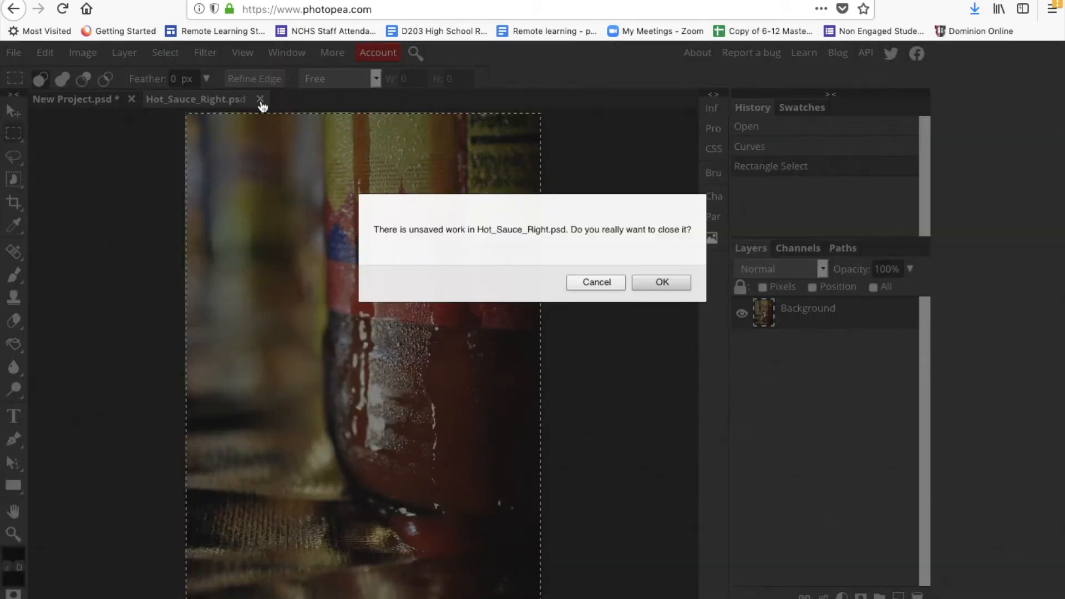
{"action": "left_click", "coordinate": [637, 281]}
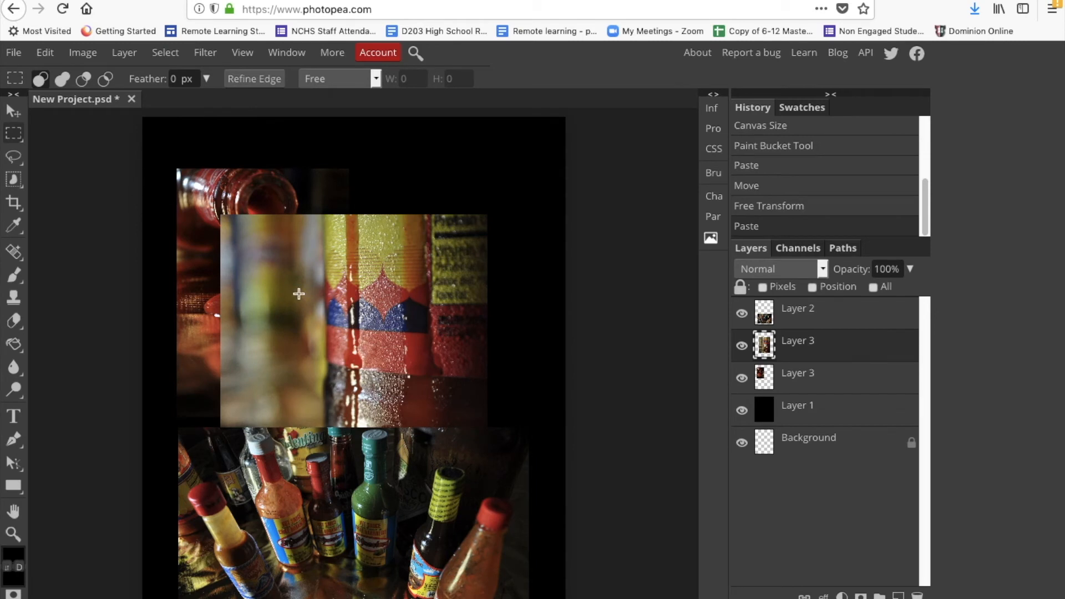
Step: Move the newly pasted bottle close-up layer above Layer 2, to the top of the layer stack
{"action": "left_click_drag", "start_coordinate": [804, 347], "coordinate": [803, 304]}
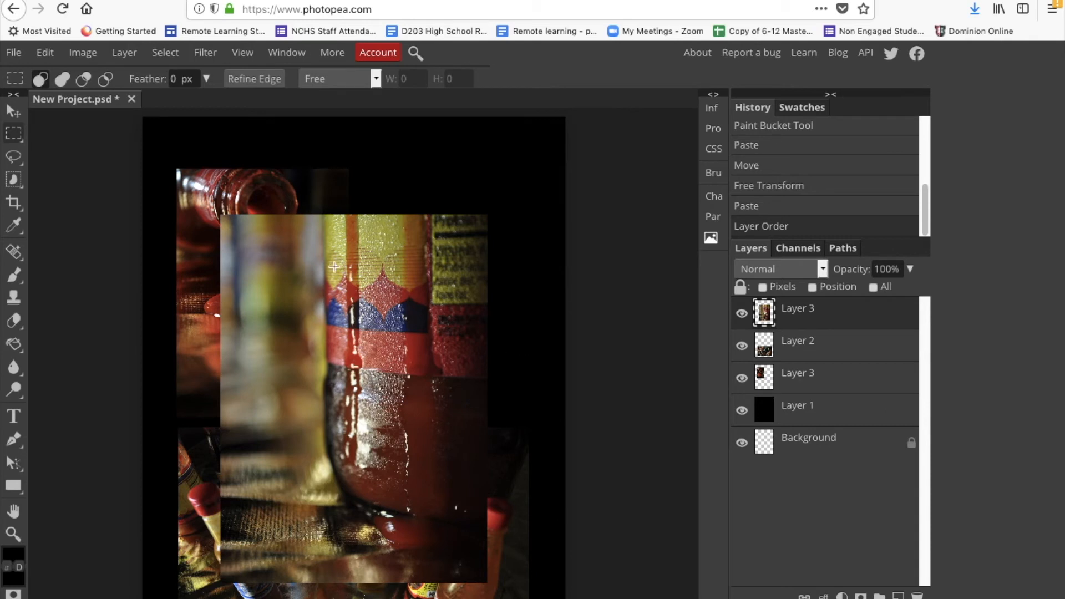
Step: Scale the bottle close-up layer to about 66% and place it beside the dripping-sauce photo, above the bottom photo's right half
{"action": "left_click", "coordinate": [83, 53]}
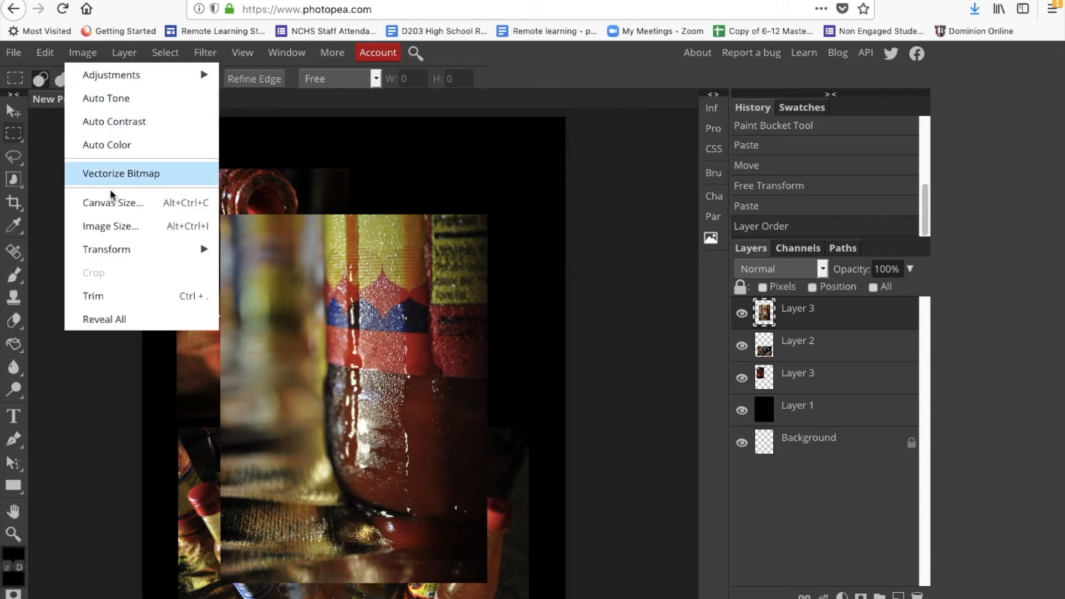
{"action": "mouse_move", "coordinate": [105, 248]}
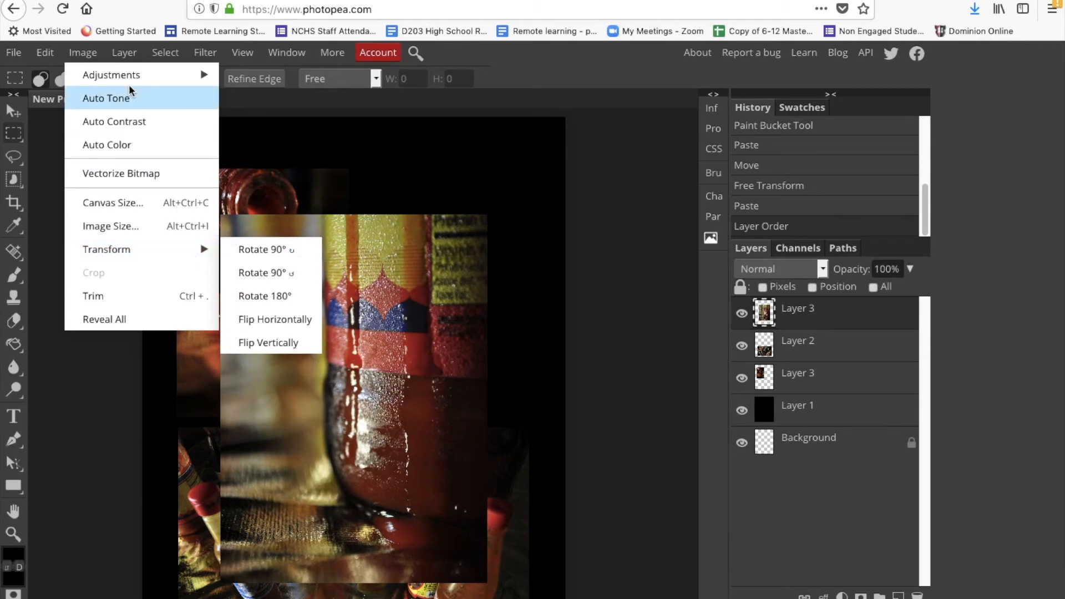
{"action": "left_click", "coordinate": [55, 53]}
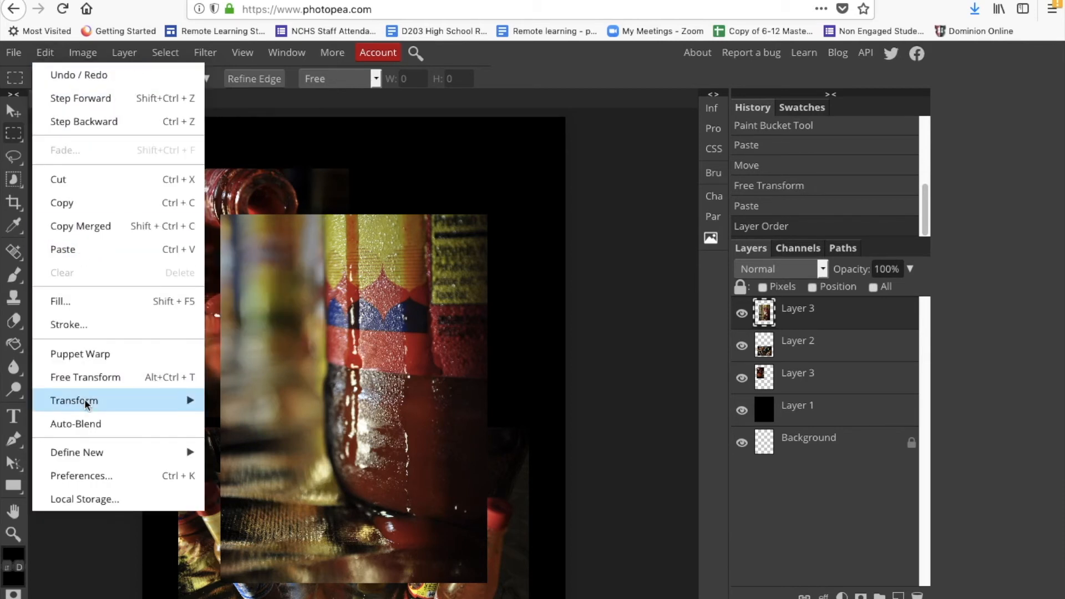
{"action": "mouse_move", "coordinate": [84, 399]}
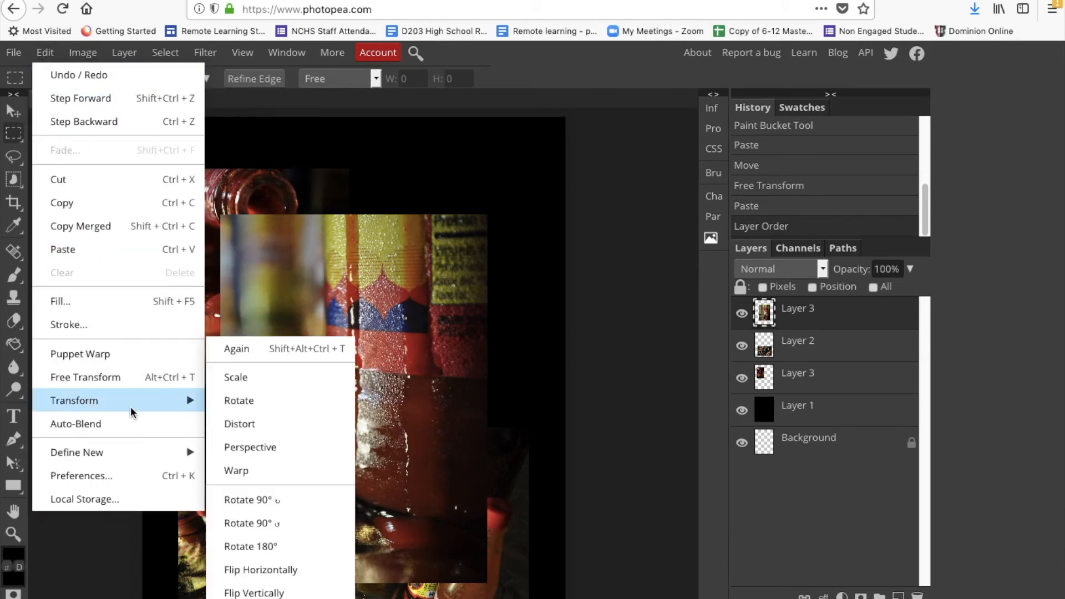
{"action": "left_click", "coordinate": [235, 377]}
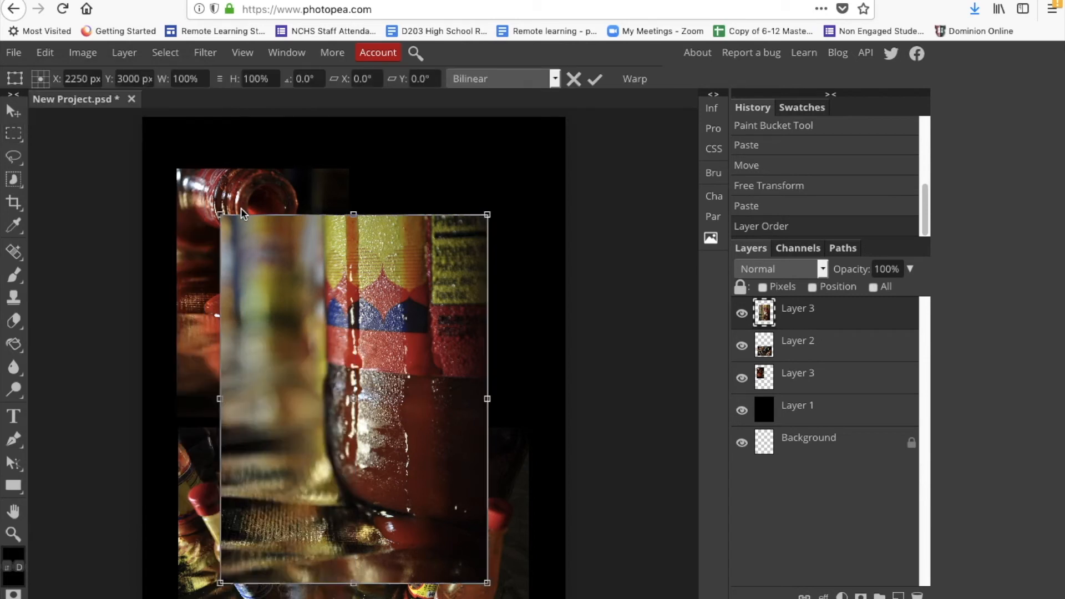
{"action": "left_click_drag", "start_coordinate": [220, 213], "coordinate": [302, 348]}
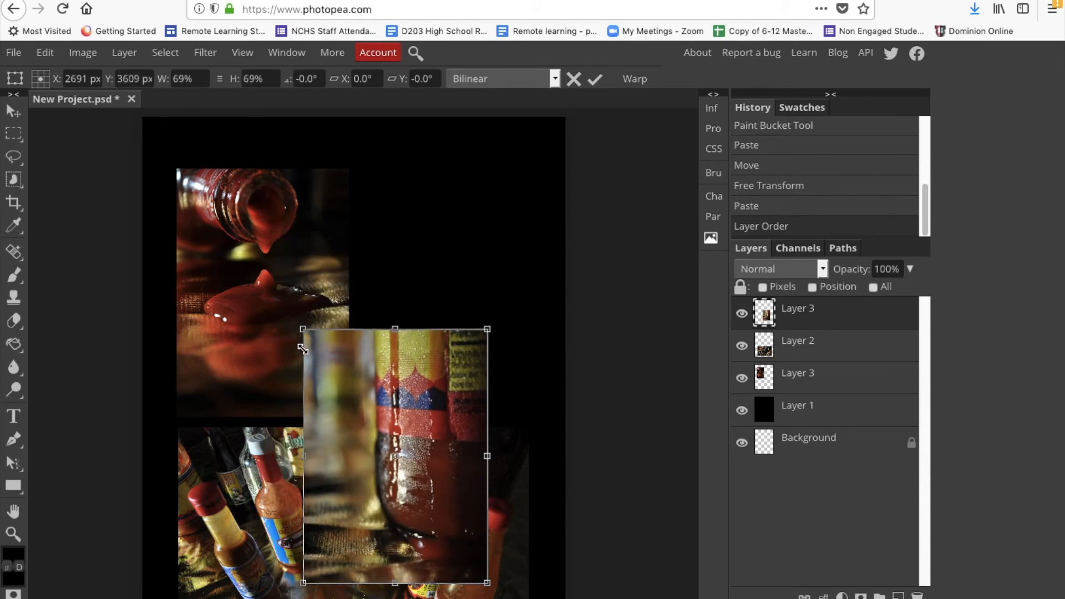
{"action": "left_click_drag", "start_coordinate": [349, 417], "coordinate": [410, 251]}
{"action": "left_click_drag", "start_coordinate": [363, 162], "coordinate": [371, 178]}
{"action": "left_click_drag", "start_coordinate": [398, 215], "coordinate": [391, 216]}
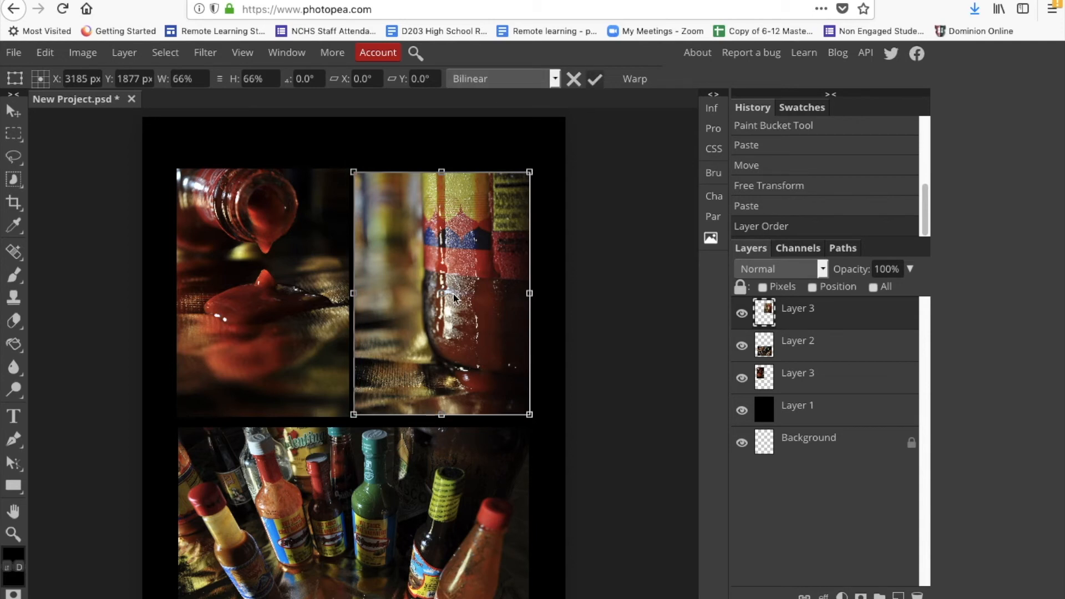
{"action": "key", "text": "m"}
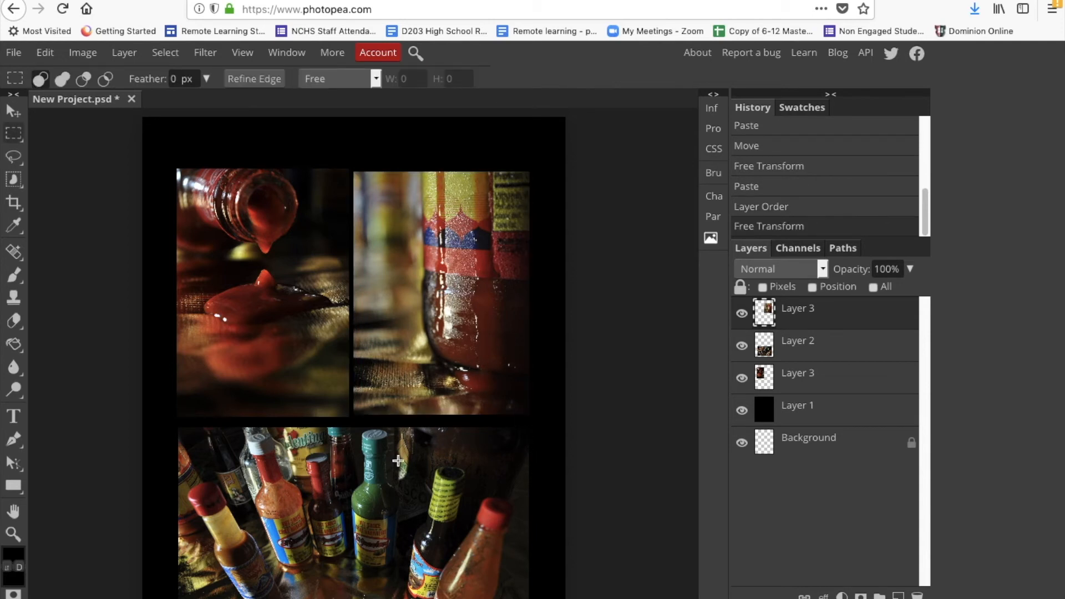
Step: Scale the dripping-sauce photo's layer to about 94% and reposition it to leave even black gaps around it
{"action": "left_click", "coordinate": [799, 380]}
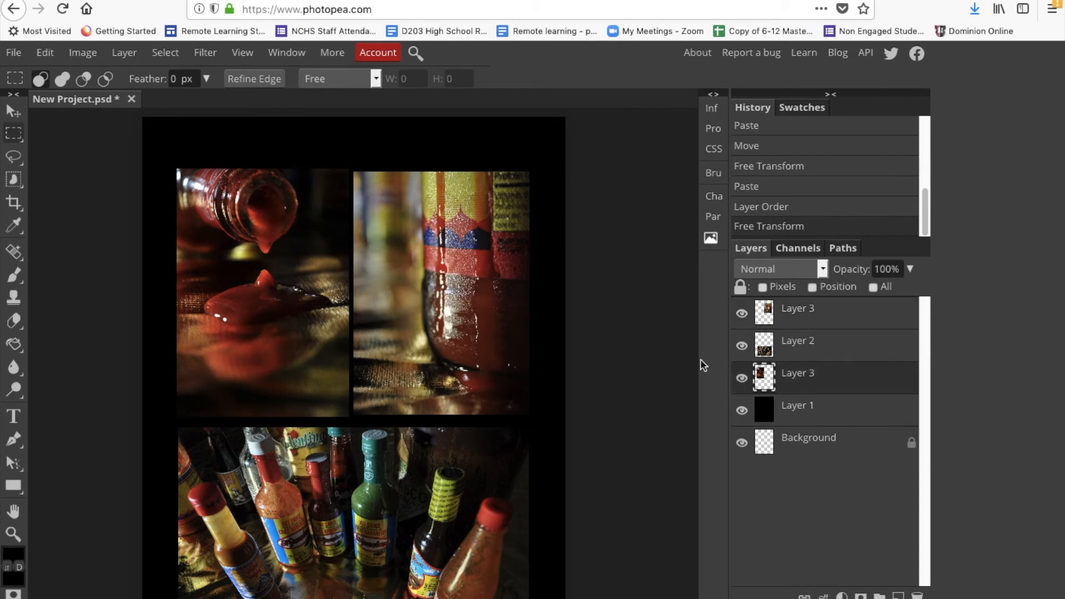
{"action": "left_click", "coordinate": [44, 53]}
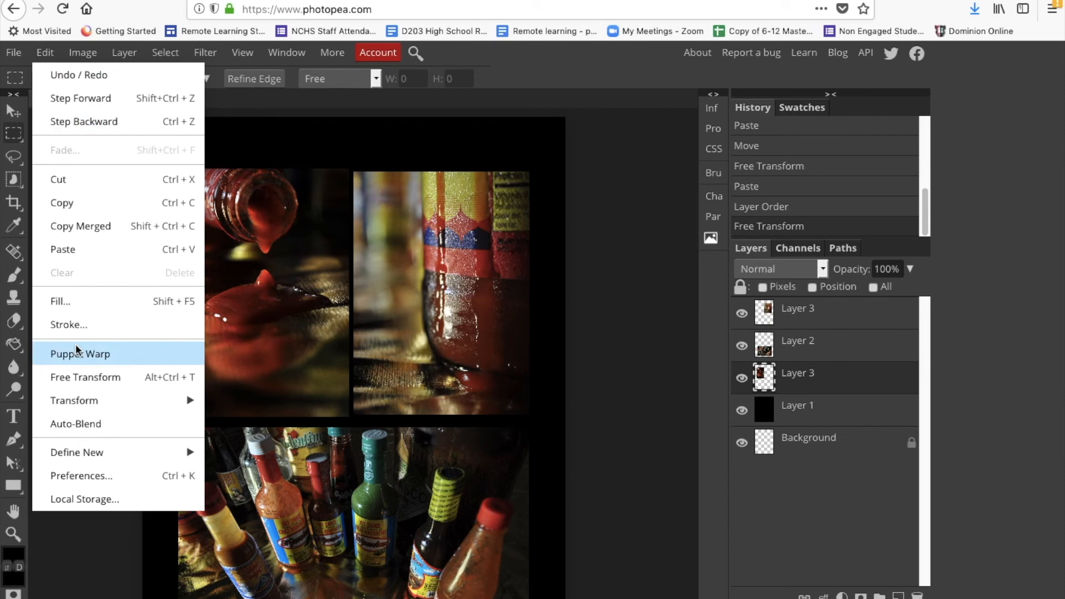
{"action": "mouse_move", "coordinate": [77, 400]}
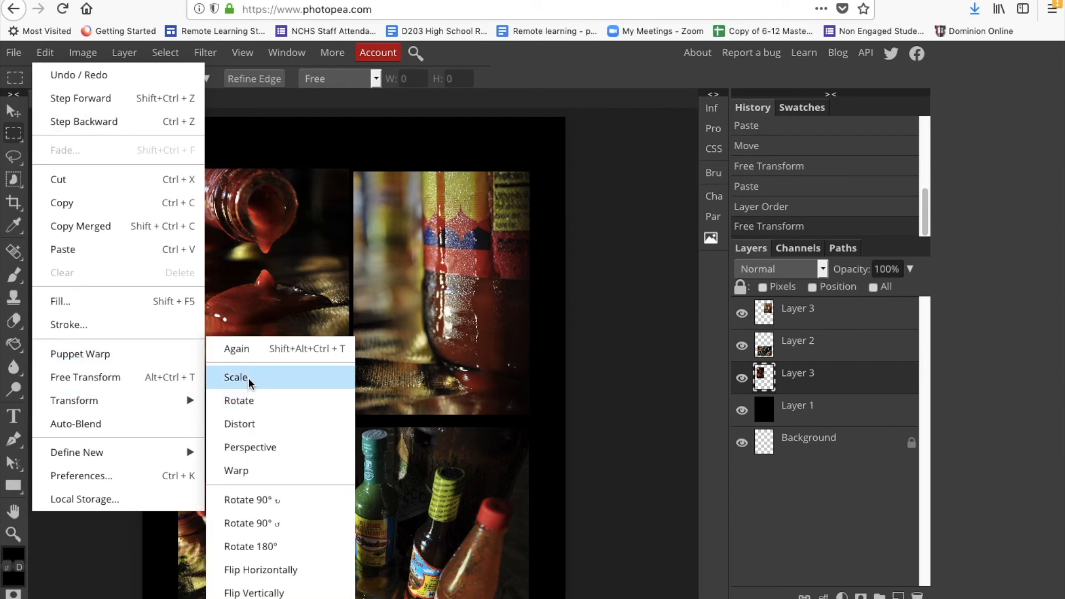
{"action": "left_click", "coordinate": [248, 378]}
{"action": "left_click_drag", "start_coordinate": [348, 167], "coordinate": [339, 184]}
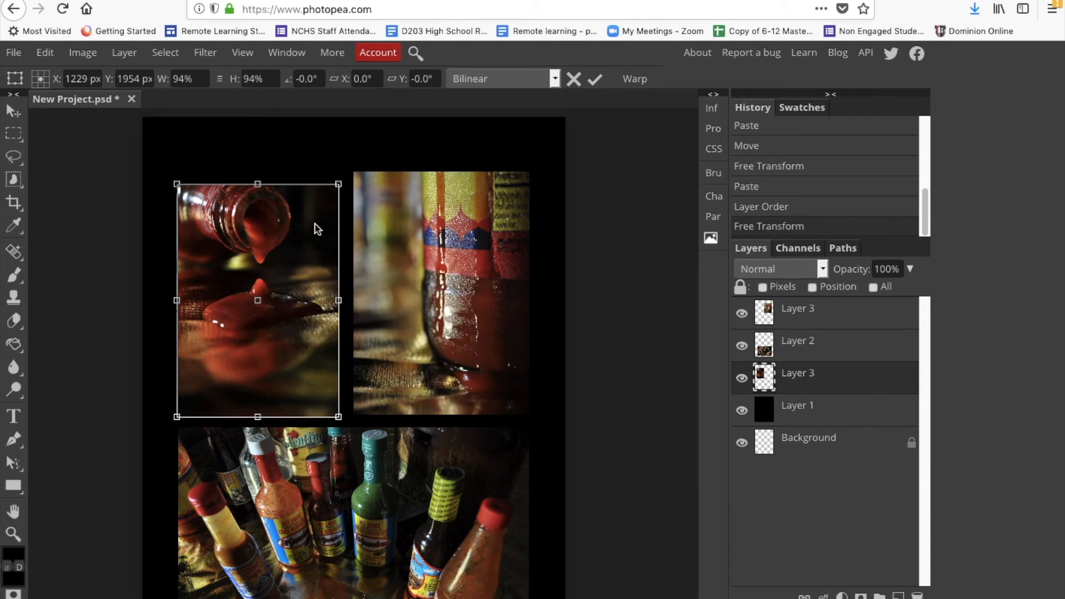
{"action": "left_click_drag", "start_coordinate": [314, 224], "coordinate": [321, 222]}
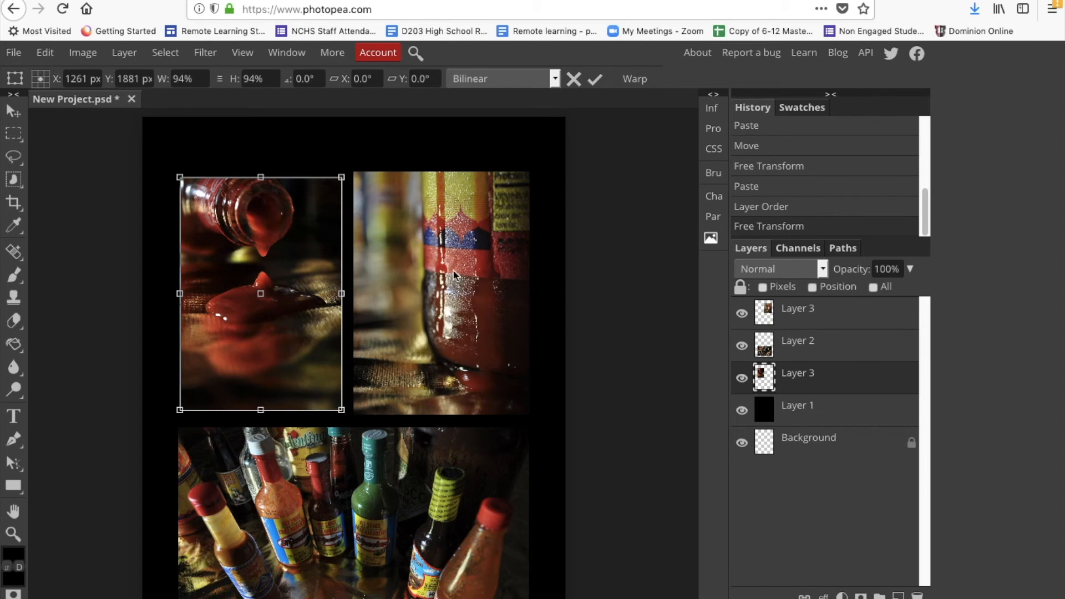
{"action": "left_click", "coordinate": [594, 80]}
Step: Scale the bottle close-up layer to about 96% and align it with the dripping-sauce photo and the bottom photo's right edge
{"action": "left_click", "coordinate": [801, 314]}
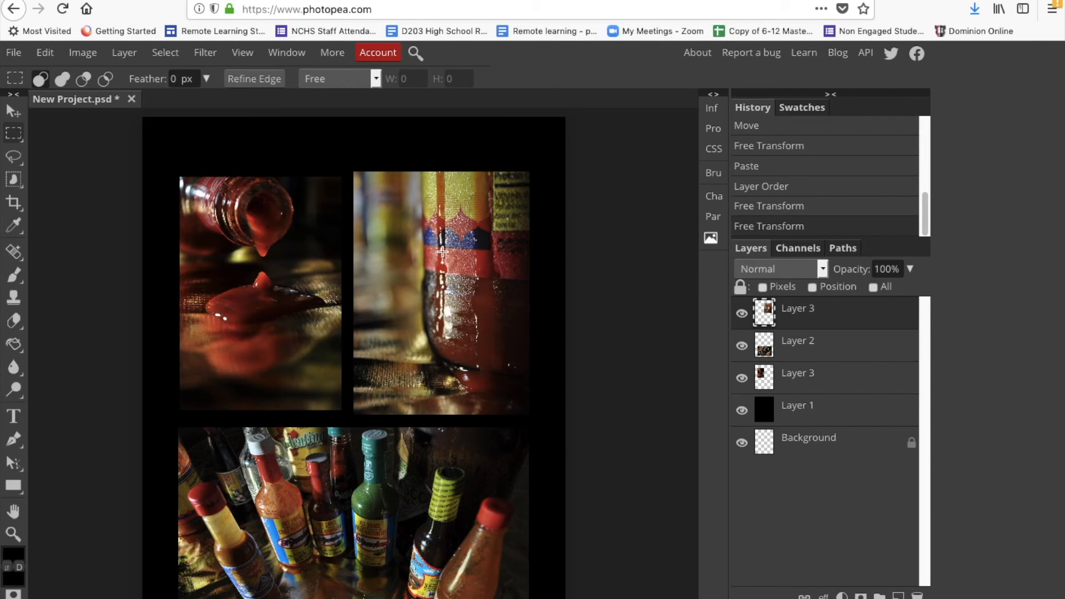
{"action": "left_click", "coordinate": [48, 54]}
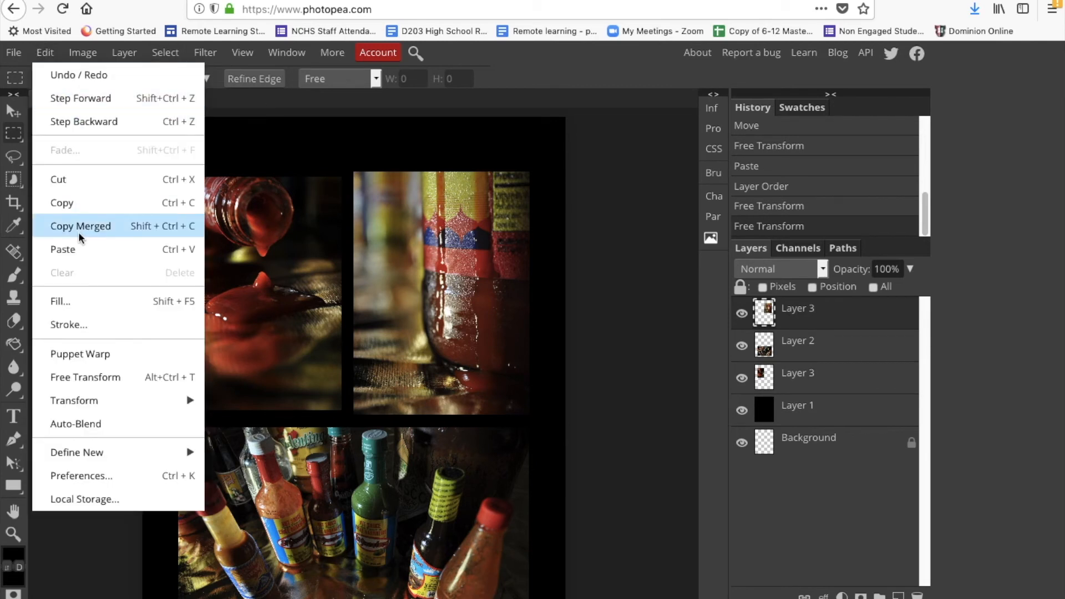
{"action": "mouse_move", "coordinate": [74, 399]}
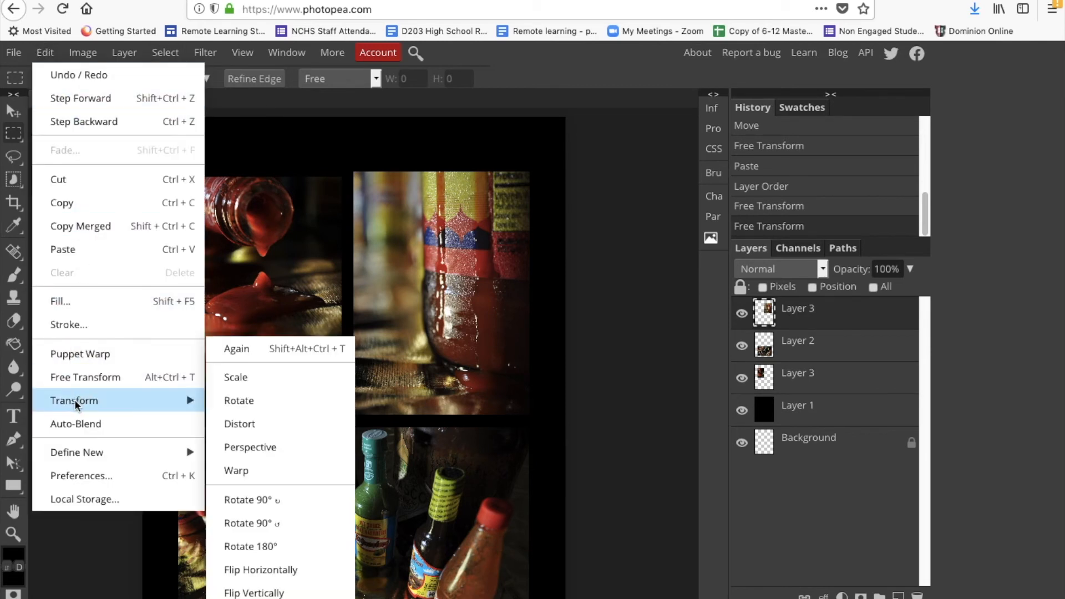
{"action": "left_click", "coordinate": [250, 377]}
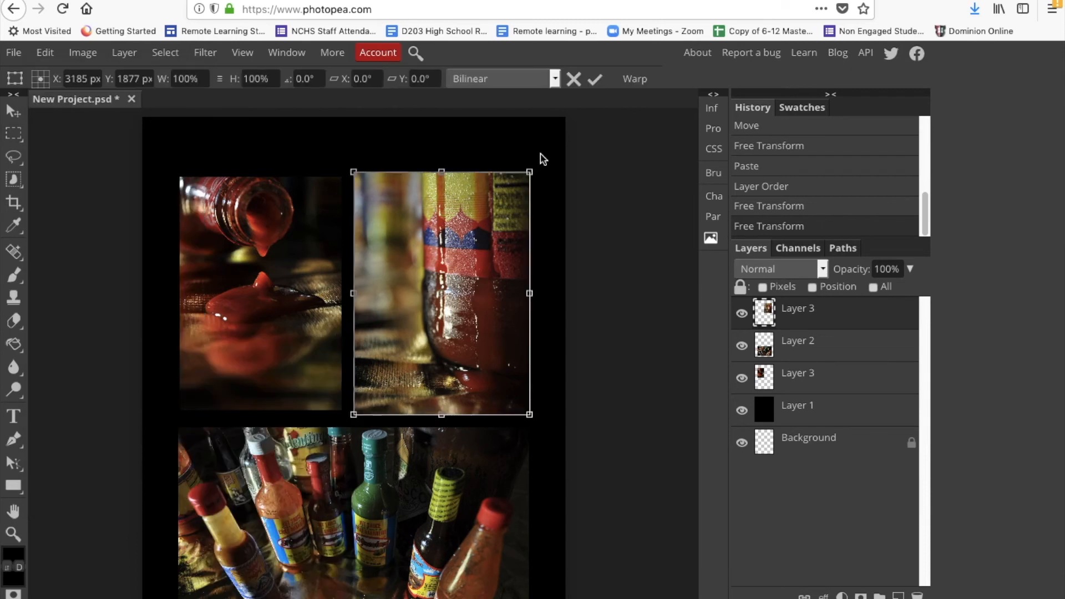
{"action": "left_click_drag", "start_coordinate": [530, 172], "coordinate": [522, 181]}
{"action": "left_click_drag", "start_coordinate": [494, 218], "coordinate": [498, 211]}
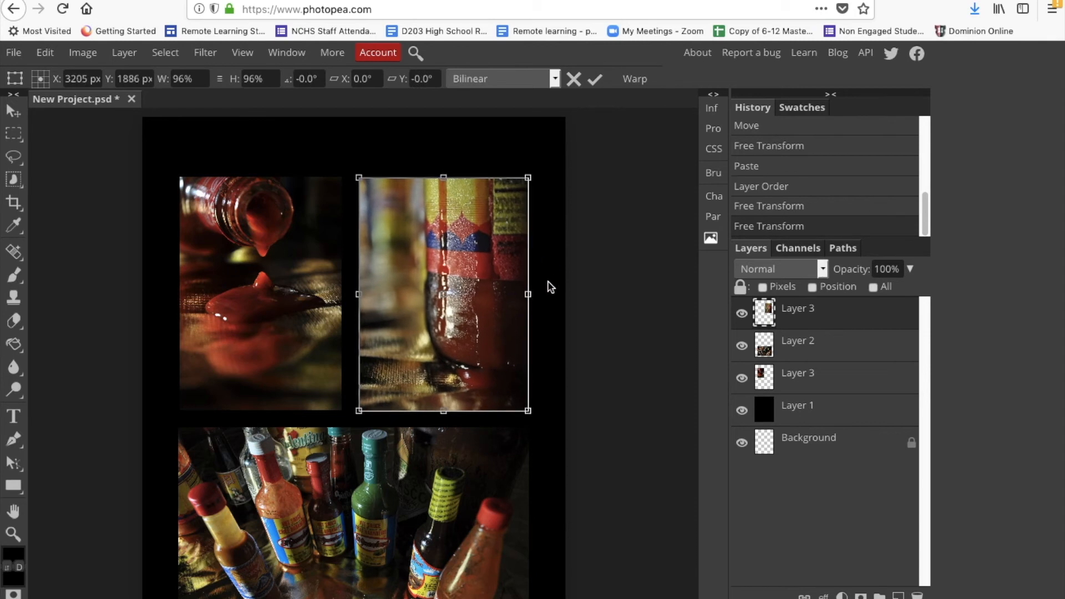
{"action": "left_click", "coordinate": [596, 79]}
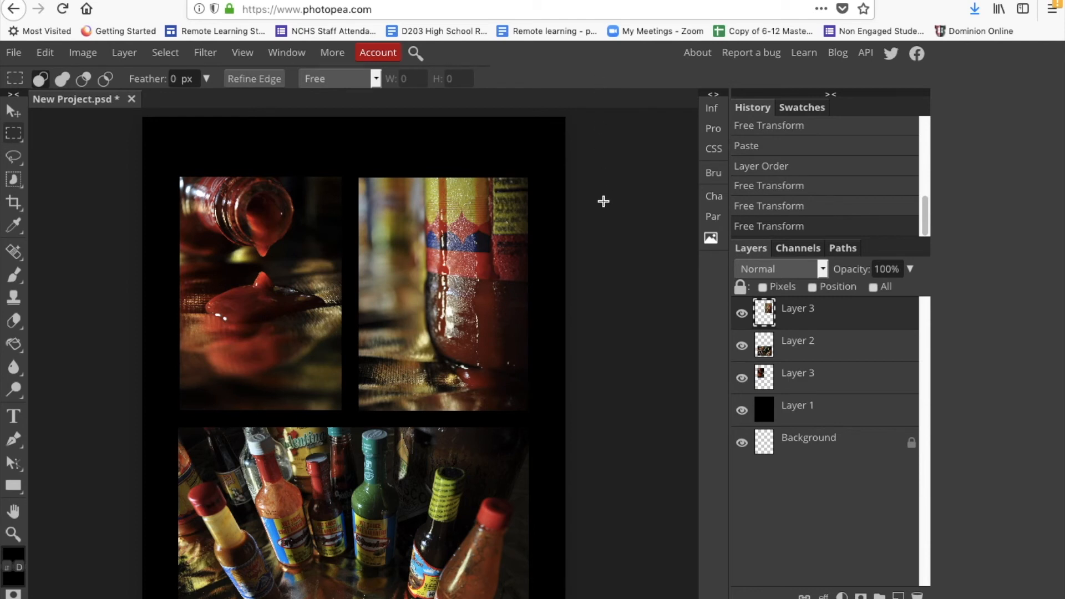
Step: Crop the canvas to about 4152 × 5663 px, leaving a narrow black border around the three photos
{"action": "scroll", "coordinate": [604, 201], "scroll_direction": "down", "scroll_amount": 2}
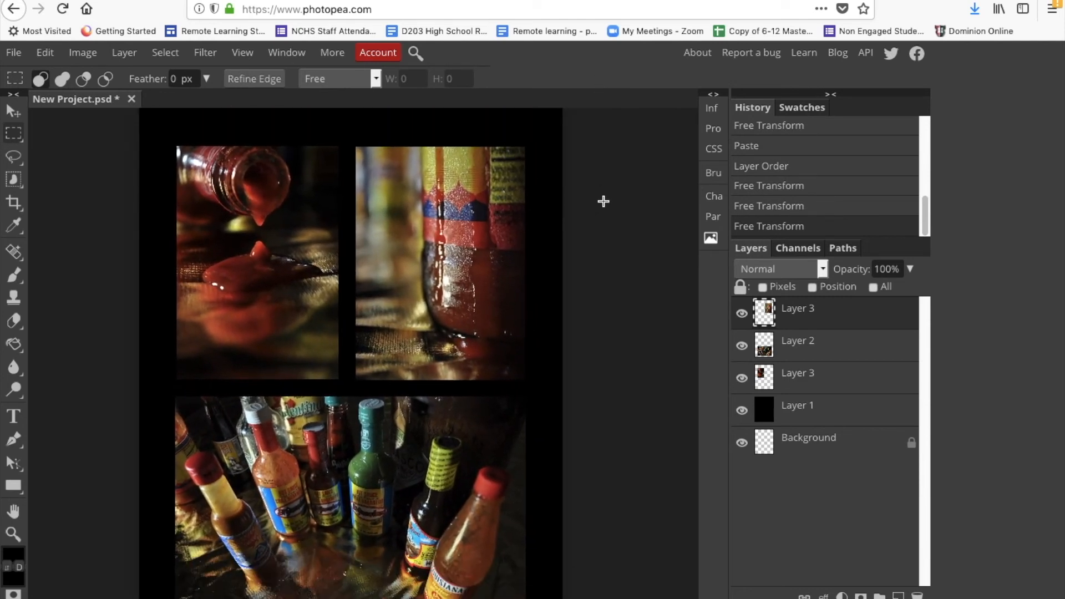
{"action": "scroll", "coordinate": [601, 342], "scroll_direction": "up", "scroll_amount": 2}
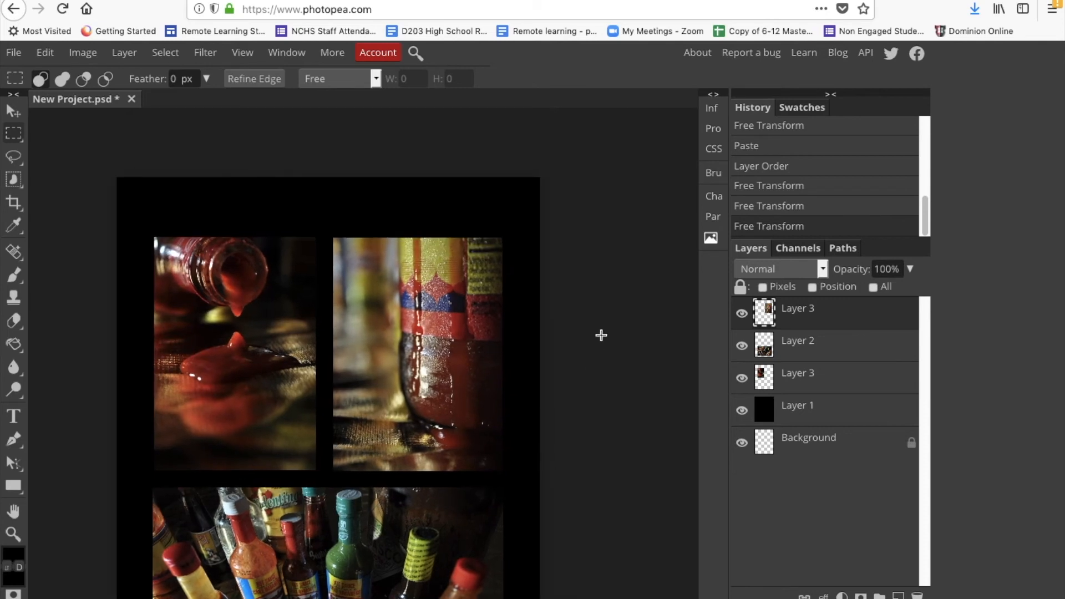
{"action": "scroll", "coordinate": [450, 210], "scroll_direction": "down", "scroll_amount": 1}
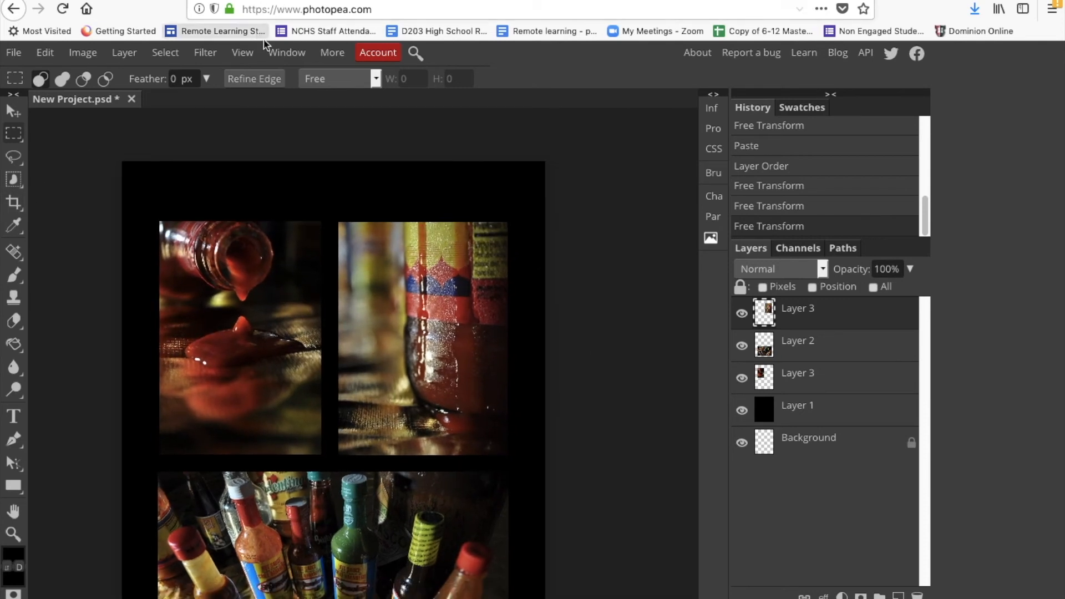
{"action": "left_click", "coordinate": [275, 53]}
{"action": "mouse_move", "coordinate": [243, 54]}
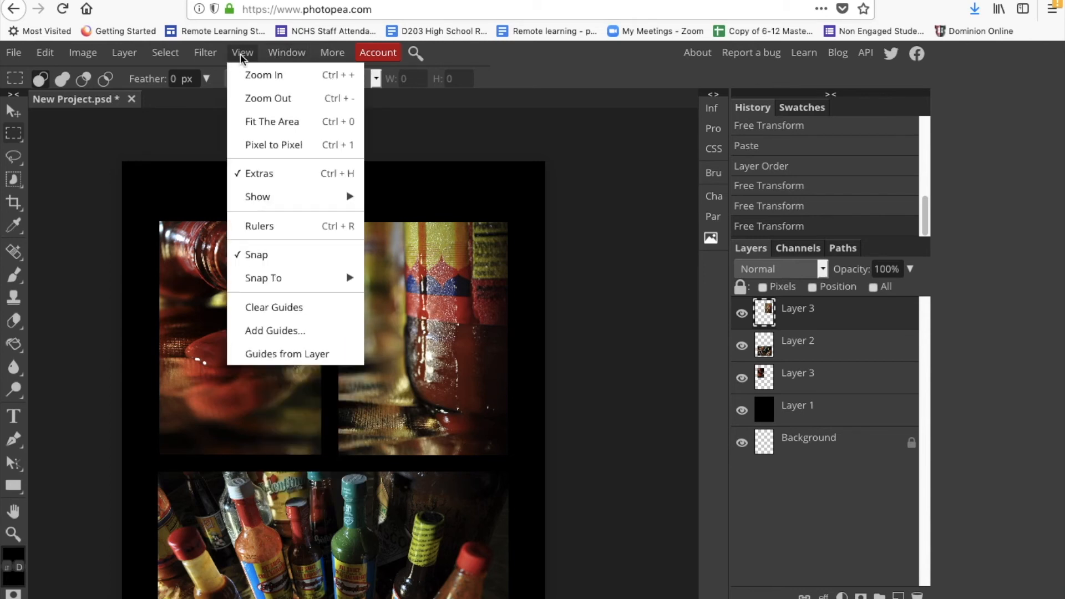
{"action": "left_click", "coordinate": [254, 123]}
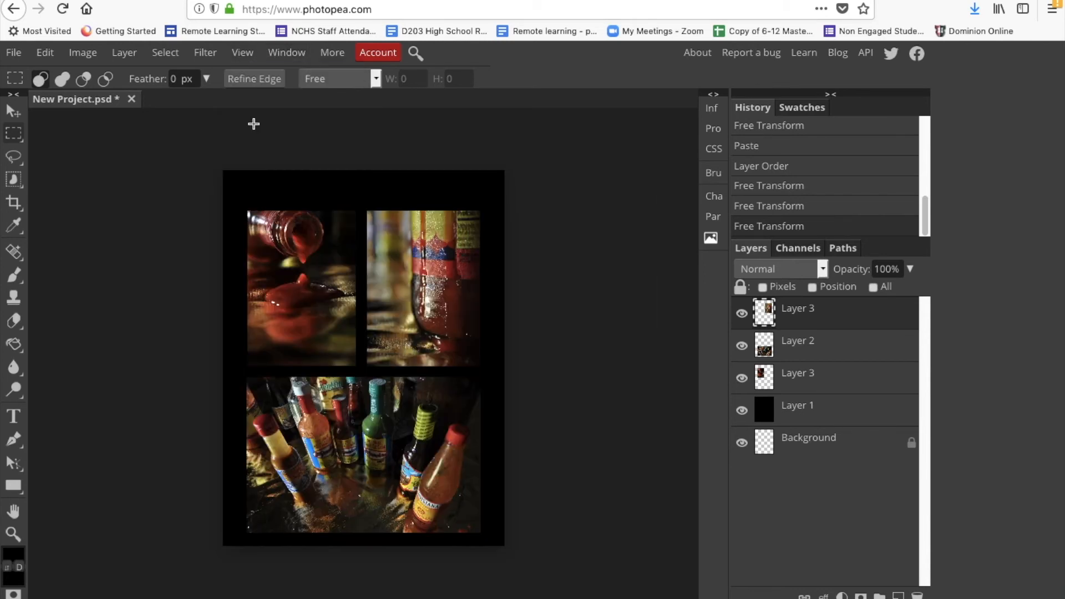
{"action": "left_click", "coordinate": [14, 202]}
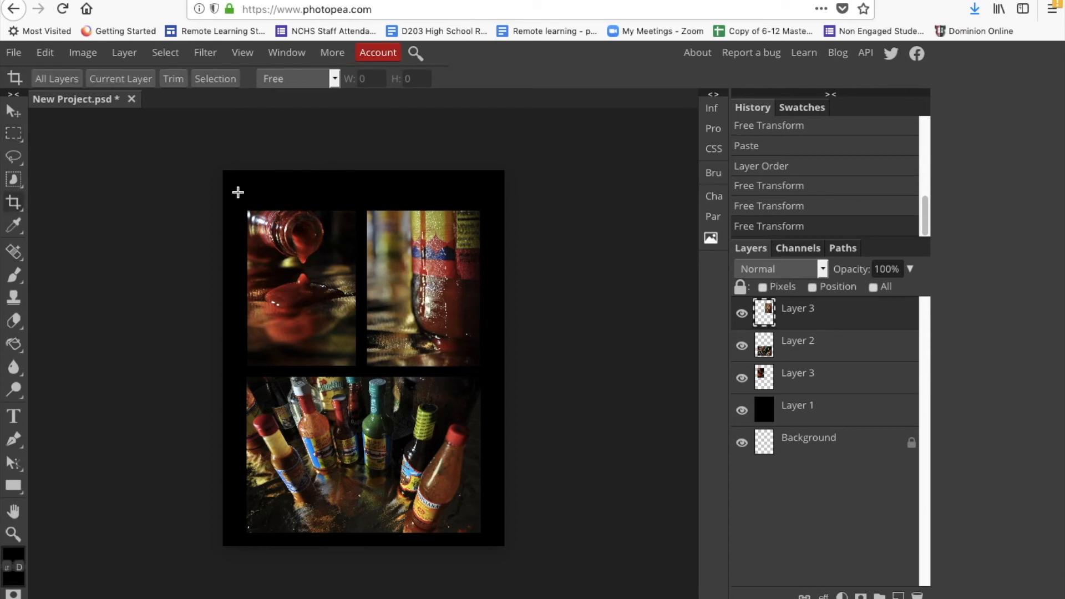
{"action": "left_click_drag", "start_coordinate": [234, 192], "coordinate": [495, 546]}
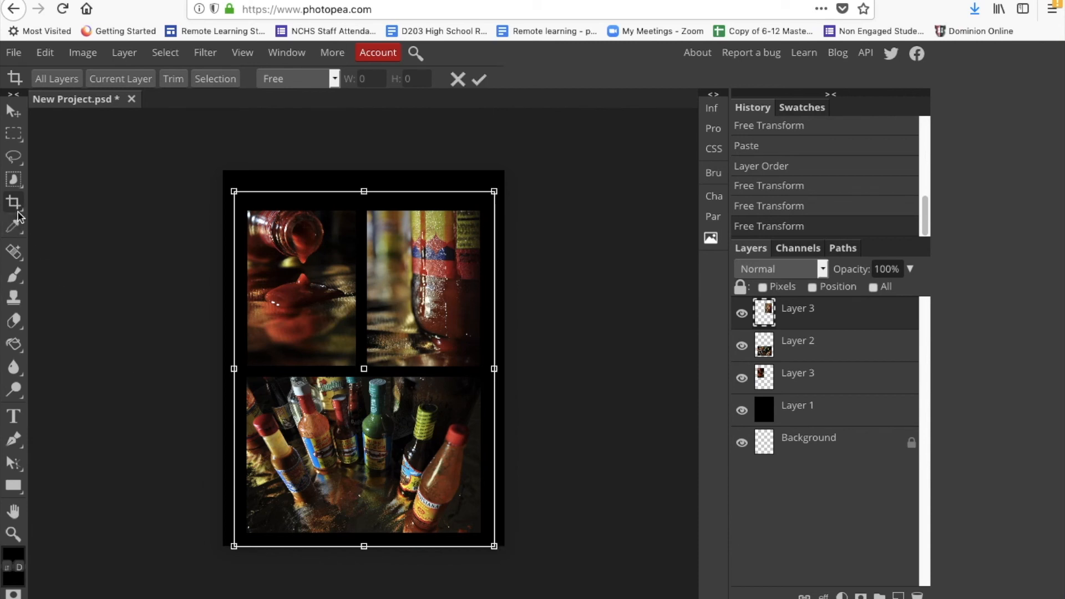
{"action": "left_click", "coordinate": [479, 80]}
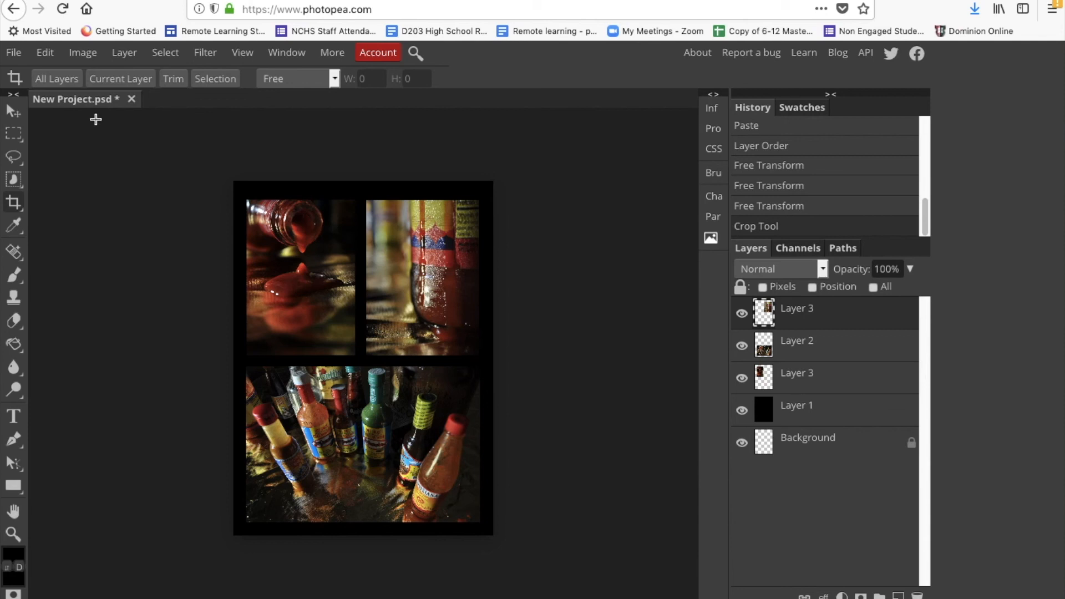
Step: Save the layered composite as a PSD file, New Project.psd
{"action": "left_click", "coordinate": [13, 52]}
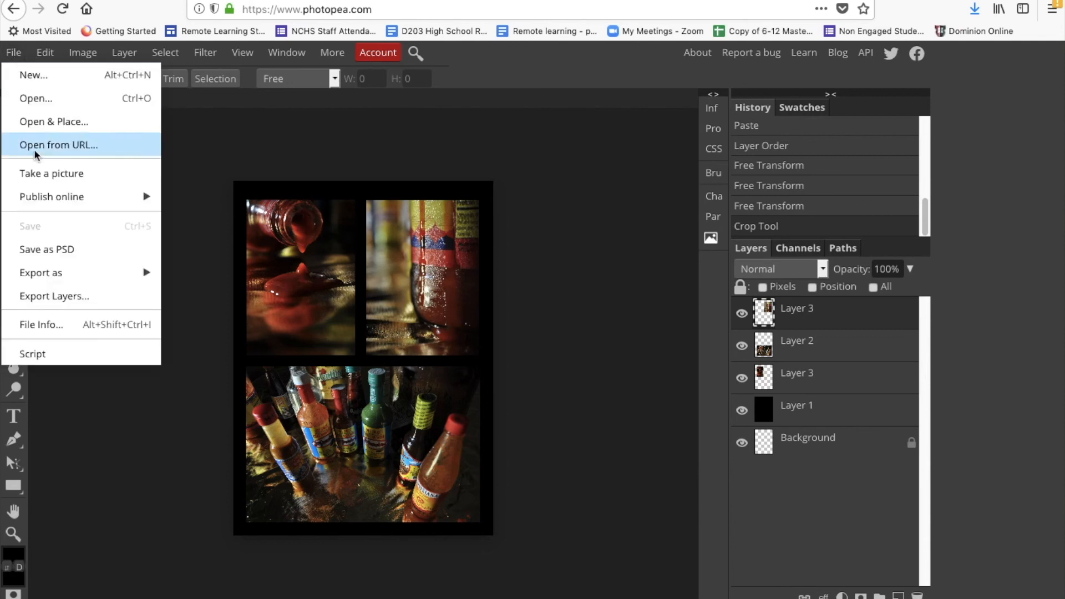
{"action": "left_click", "coordinate": [58, 249]}
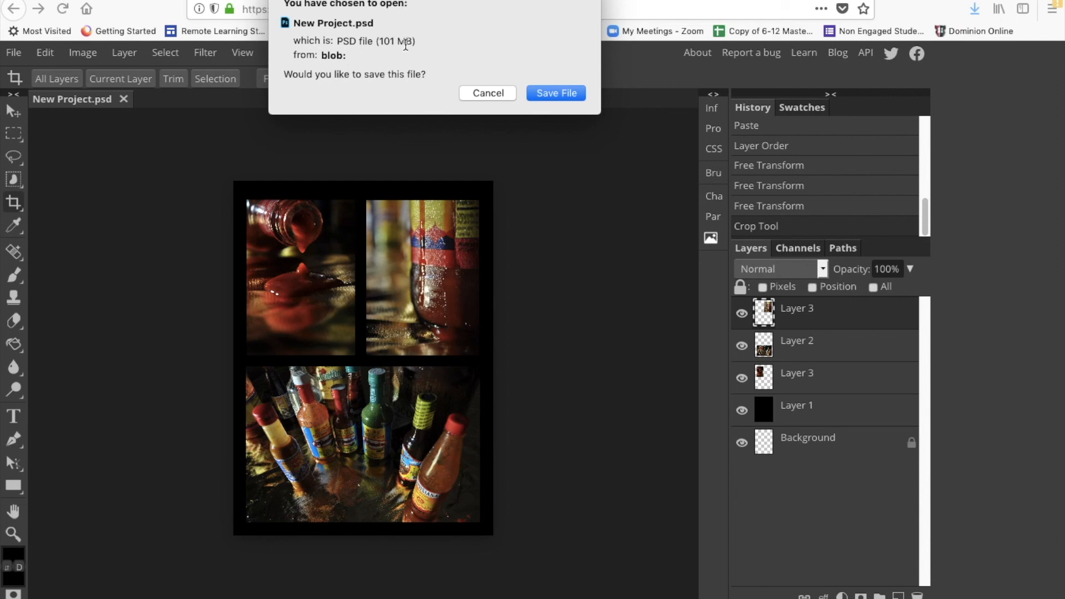
{"action": "left_click", "coordinate": [553, 93]}
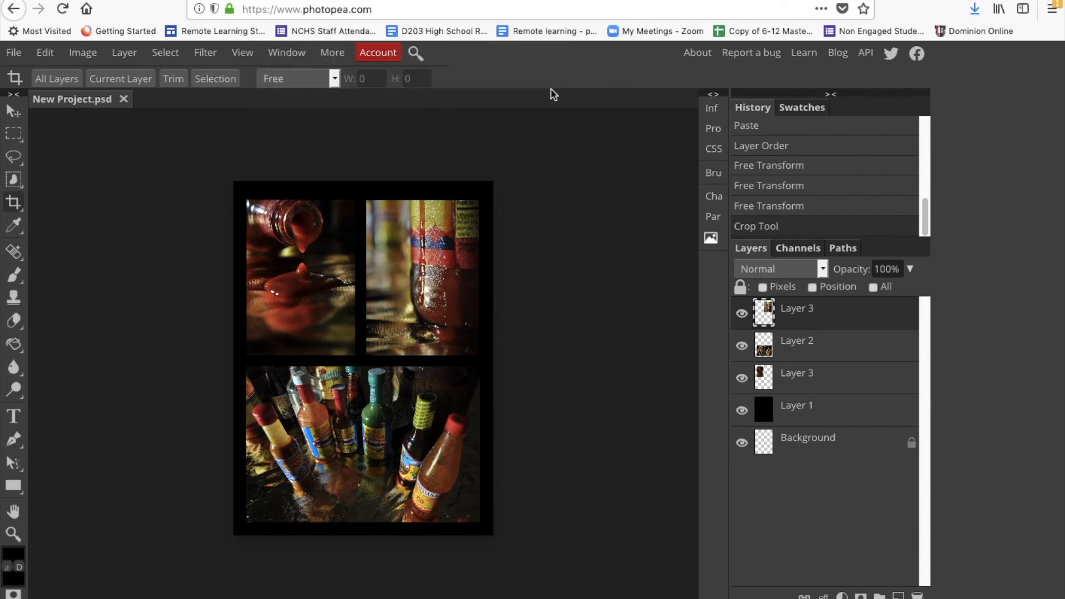
Step: Export the composite as a JPG at 4152 × 5663 px and 70% quality, and save the file
{"action": "left_click", "coordinate": [14, 53]}
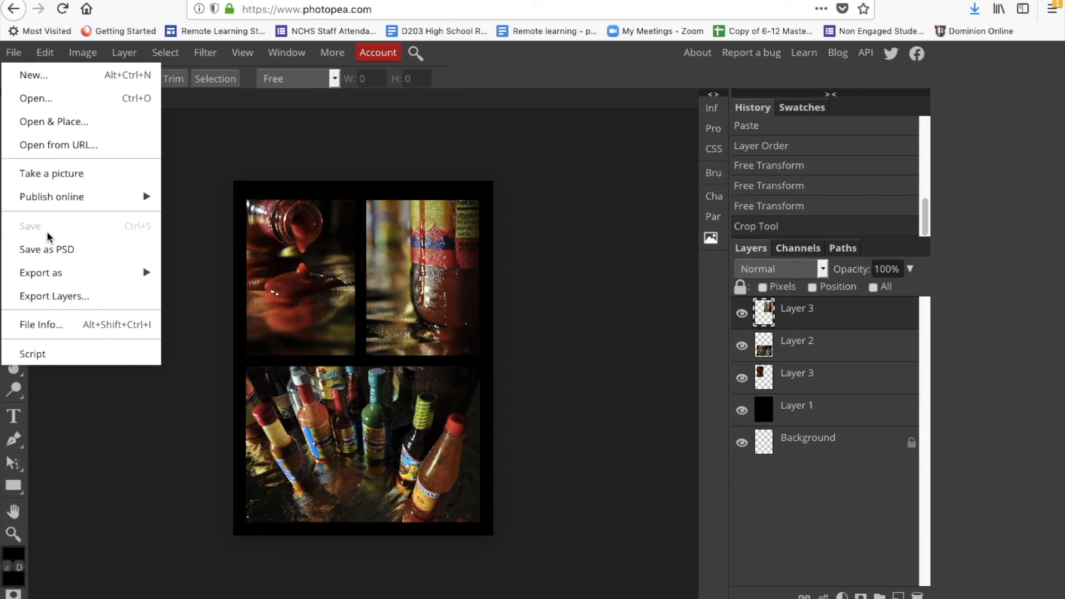
{"action": "mouse_move", "coordinate": [47, 273]}
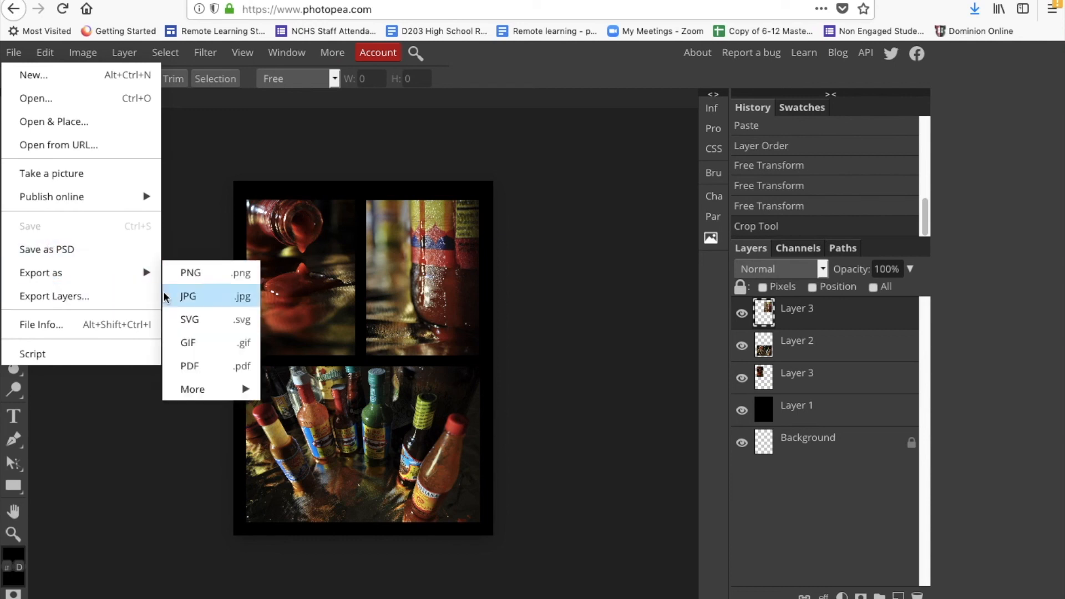
{"action": "left_click", "coordinate": [206, 294]}
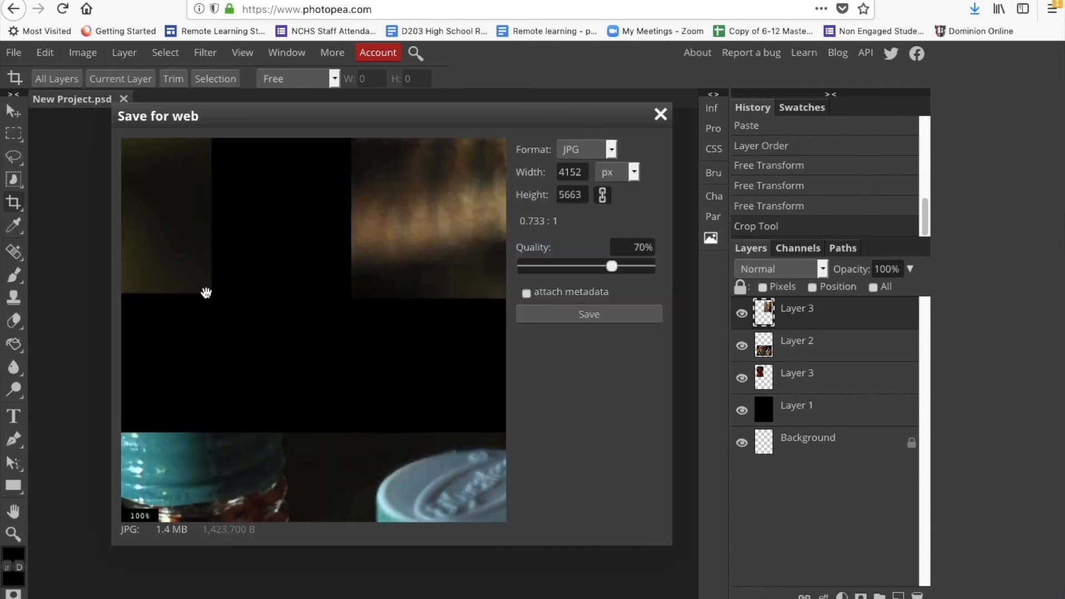
{"action": "left_click", "coordinate": [604, 314]}
{"action": "left_click", "coordinate": [566, 200]}
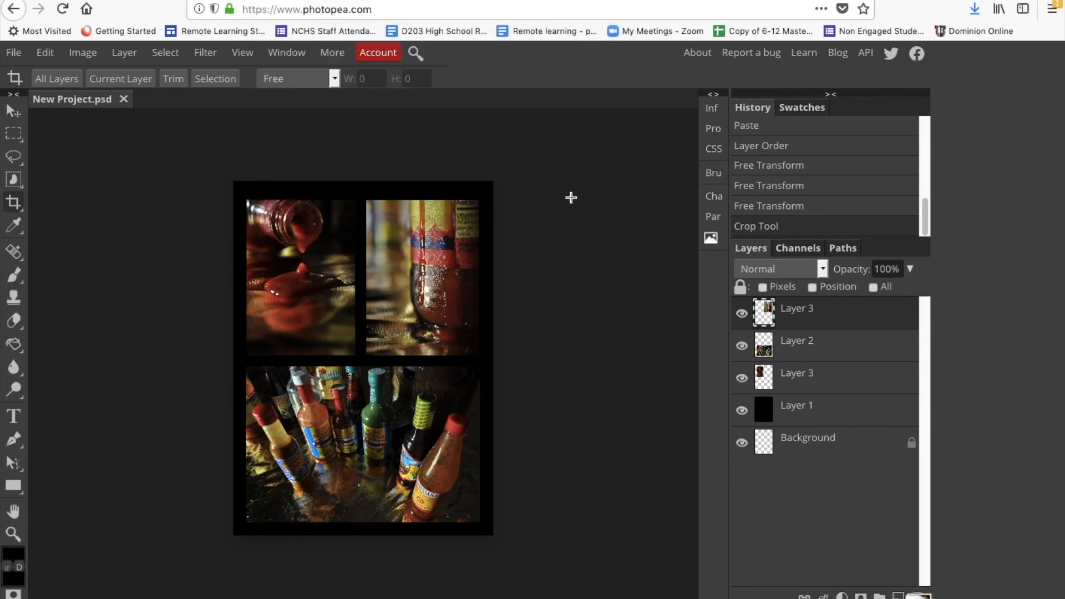
Step: Open the exported New Project(1).jpg from the downloads and place its window beside the project to check the result
{"action": "left_click", "coordinate": [919, 588]}
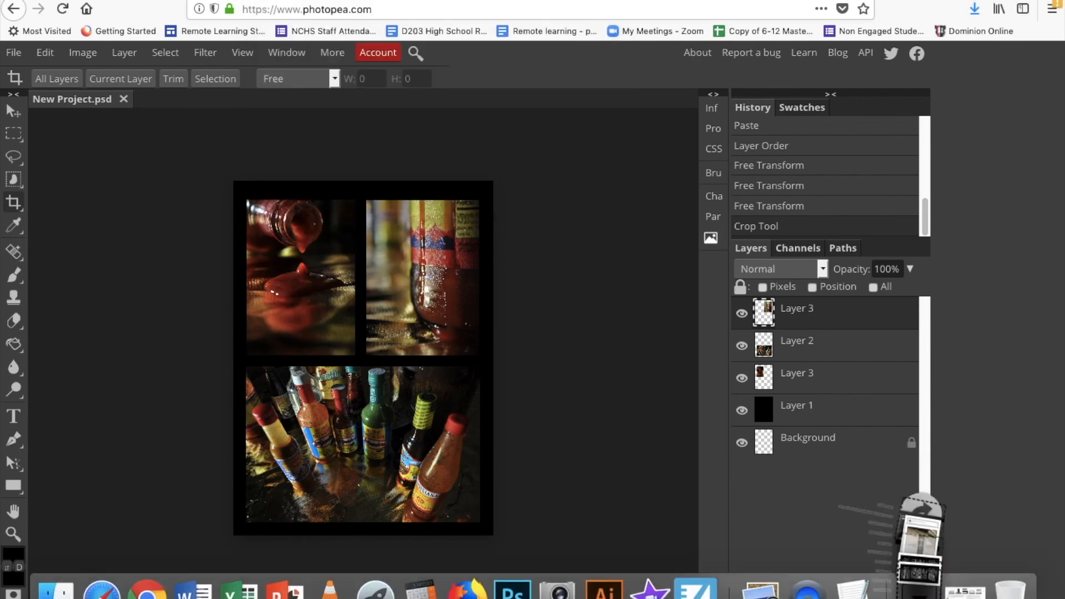
{"action": "left_click", "coordinate": [922, 542]}
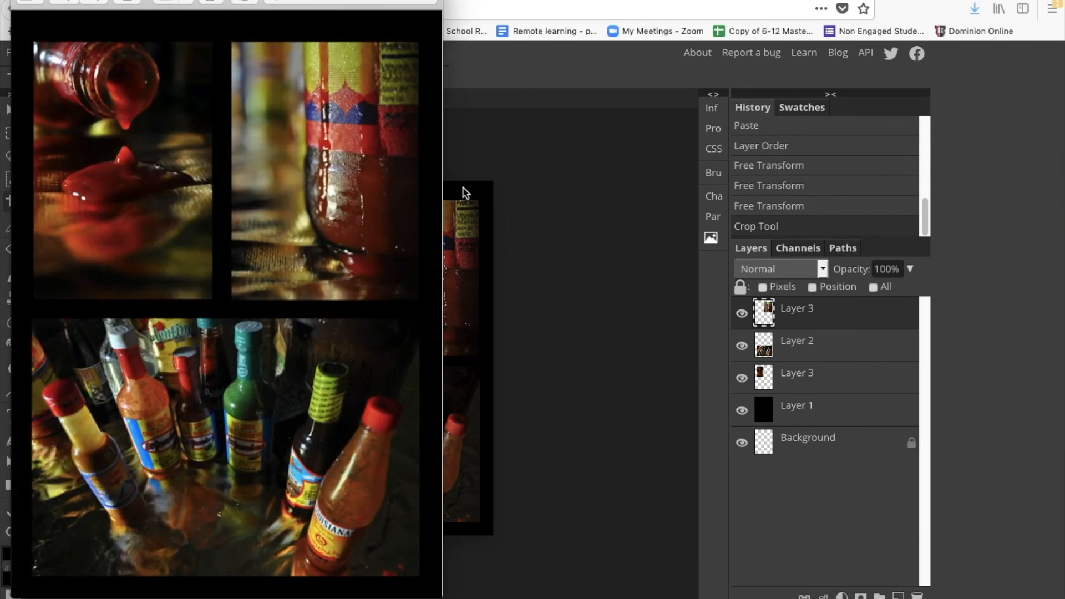
{"action": "left_click_drag", "start_coordinate": [314, 1], "coordinate": [465, 4]}
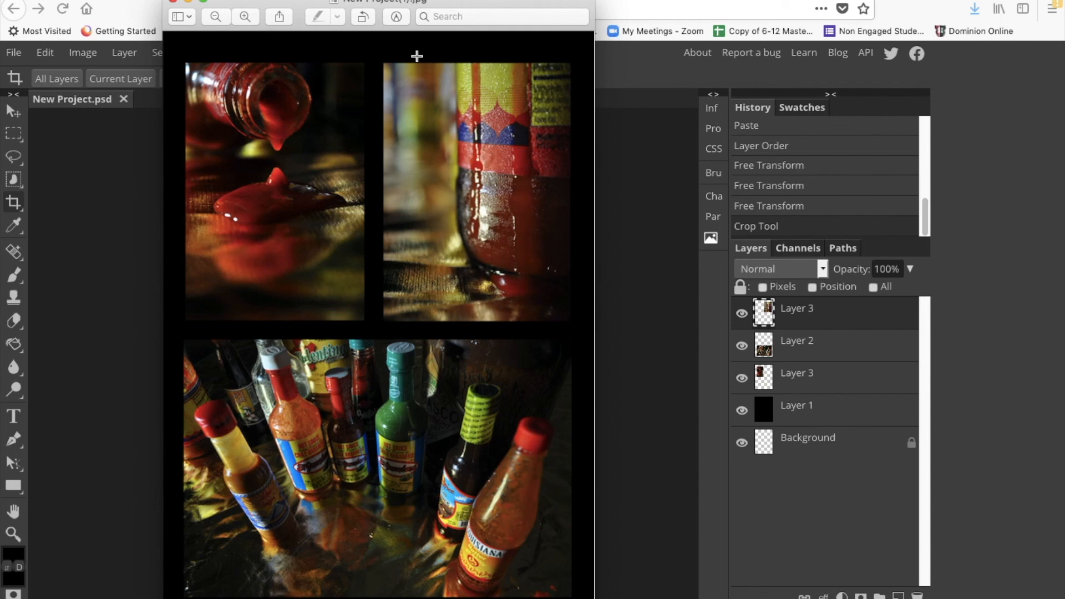
{"action": "left_click_drag", "start_coordinate": [392, 1], "coordinate": [752, 16]}
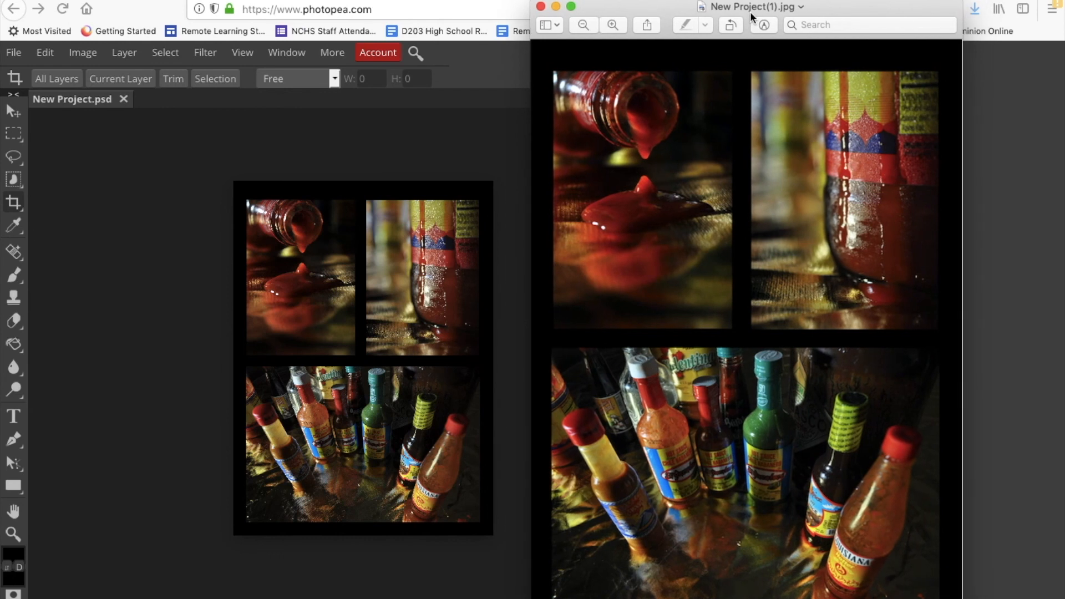